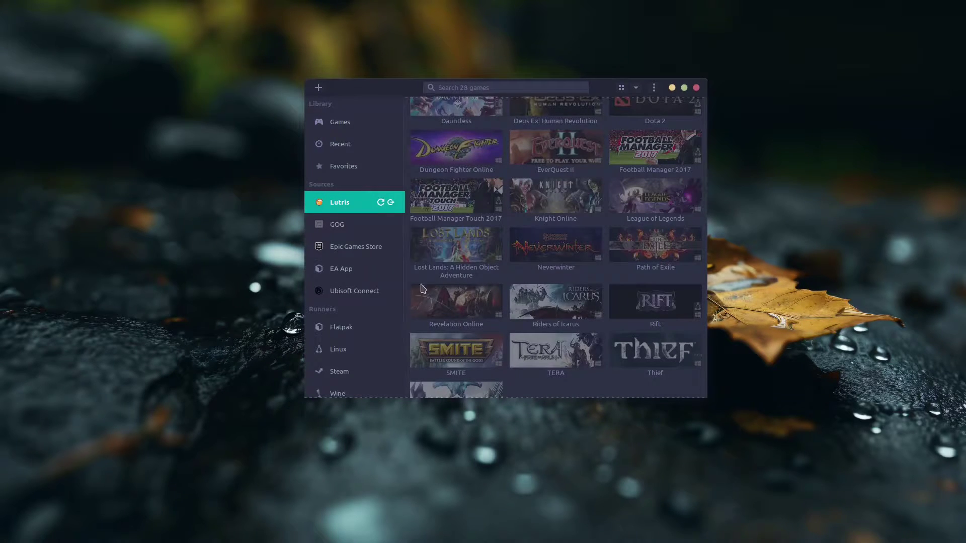
Reposition the Lutris window and look through the games listed under the Lutris source
left_click_drag(604, 90, 623, 111)
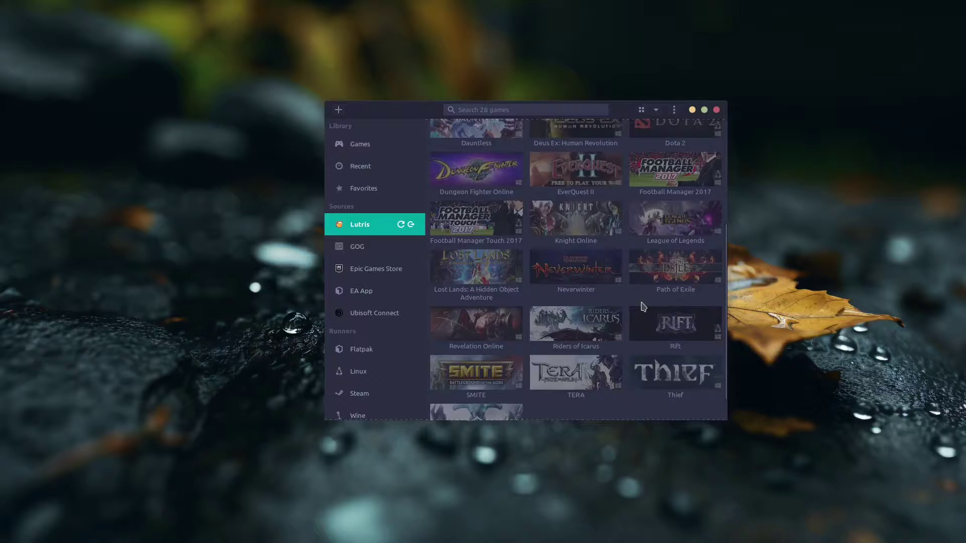
scroll(643, 307, "up", 5)
scroll(645, 310, "down", 6)
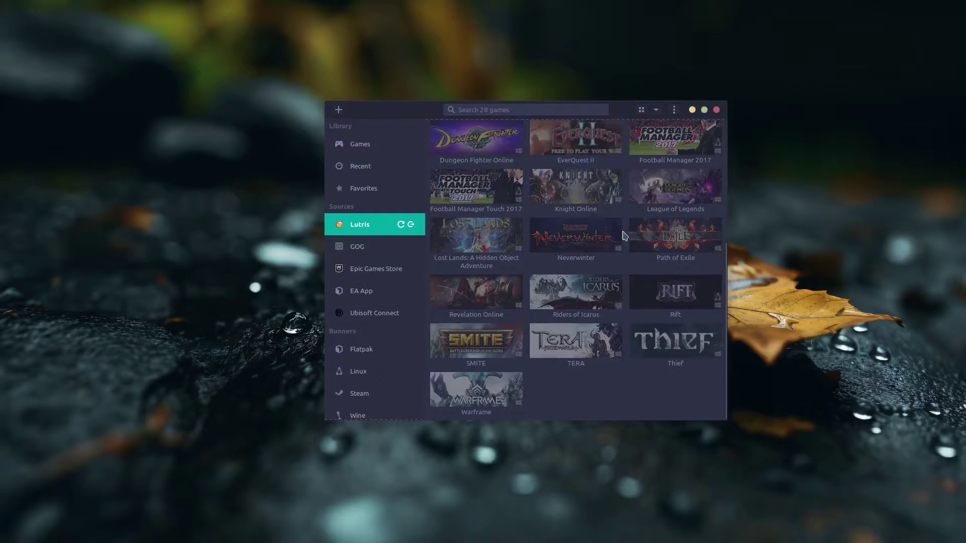
Start the Standard Wine installation of Epic Games Store, keeping the proposed directory, and proceed to the review of required installer files
left_click(371, 268)
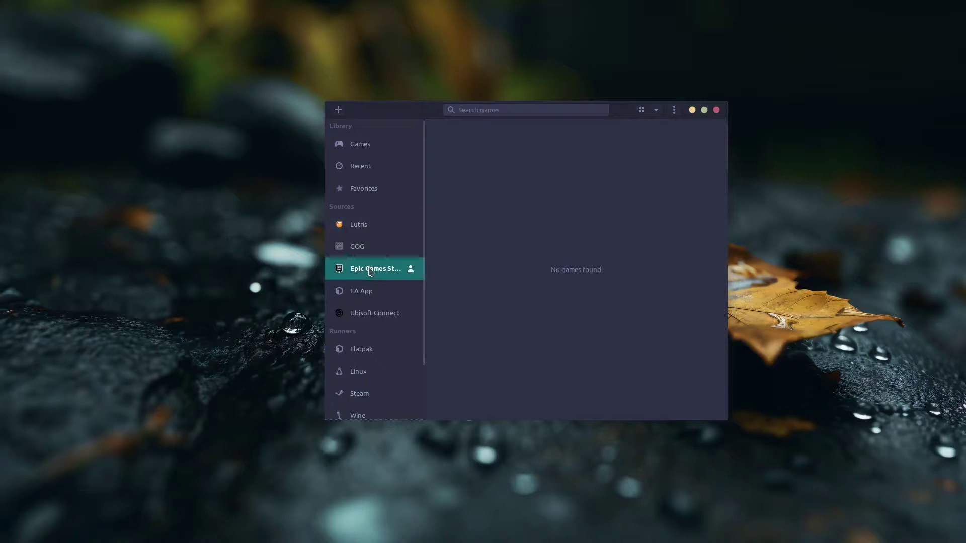
left_click(410, 271)
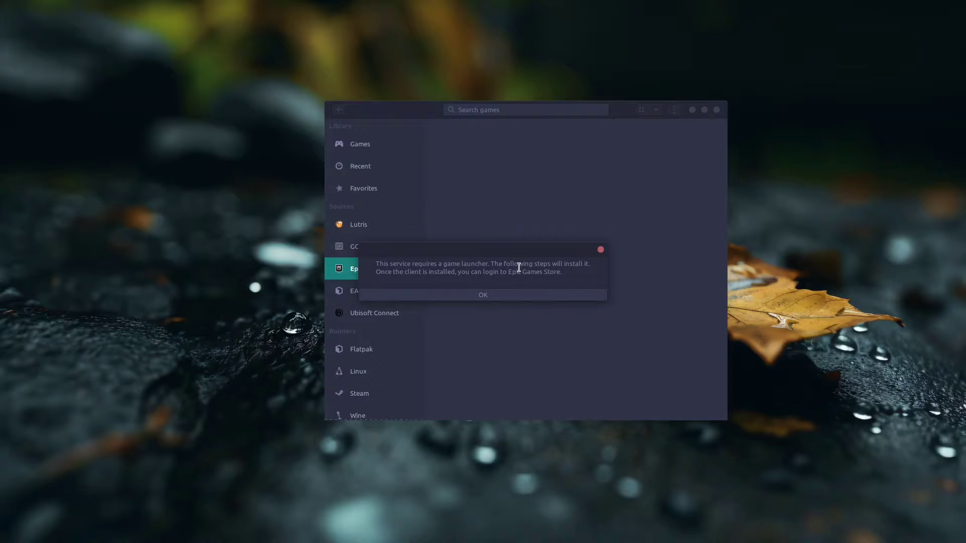
left_click_drag(522, 271, 595, 269)
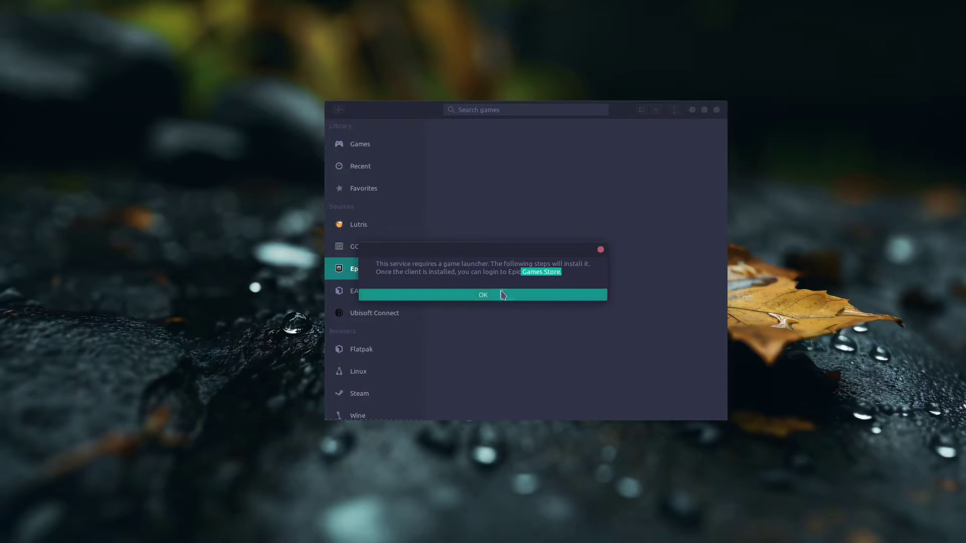
left_click(483, 295)
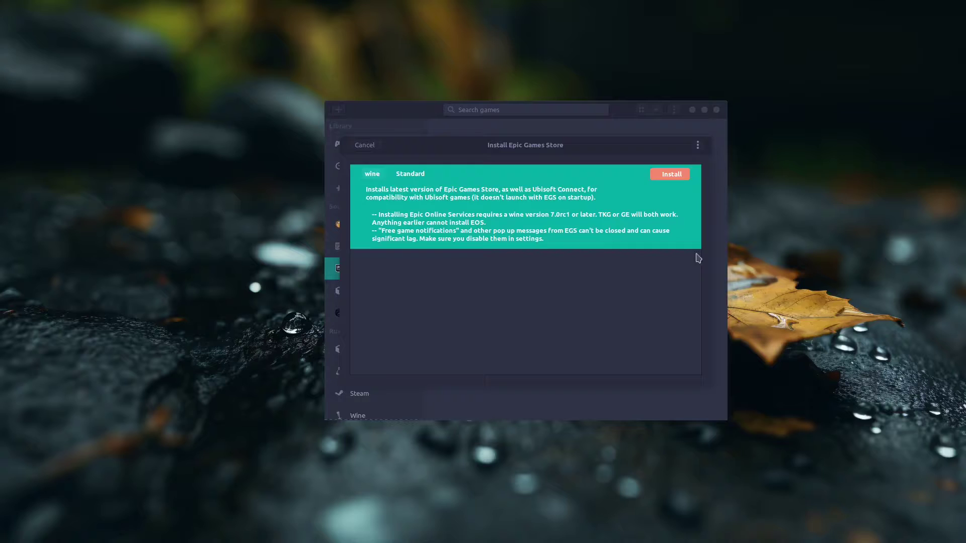
left_click_drag(575, 141, 473, 138)
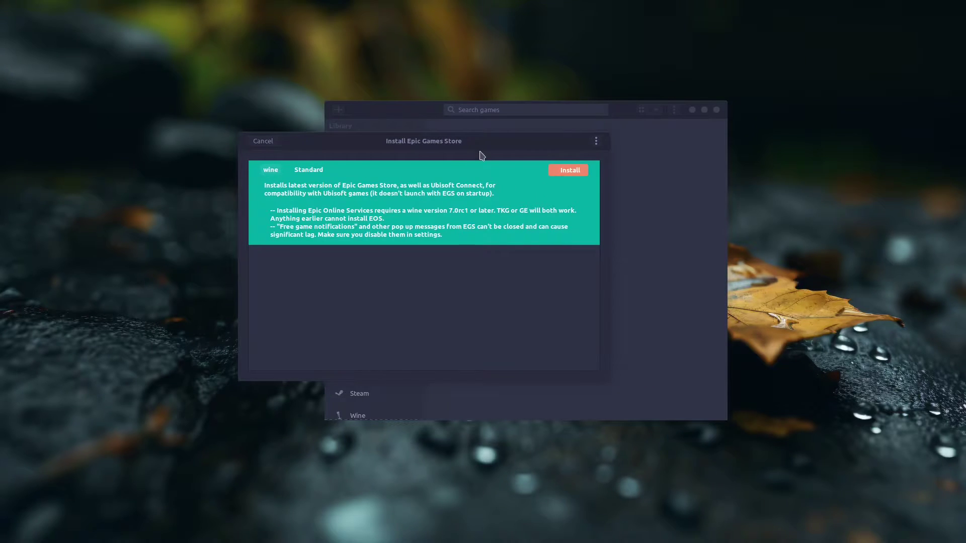
left_click(568, 171)
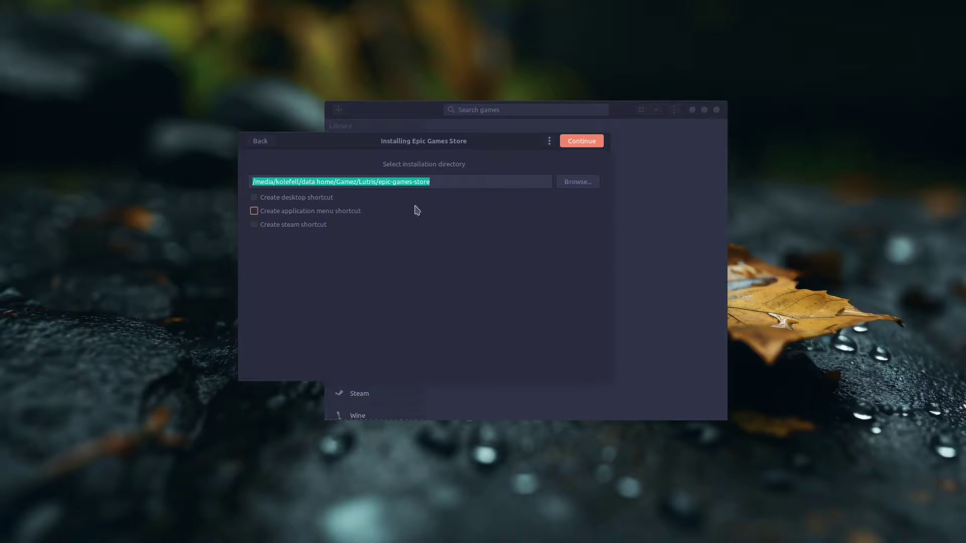
left_click(577, 145)
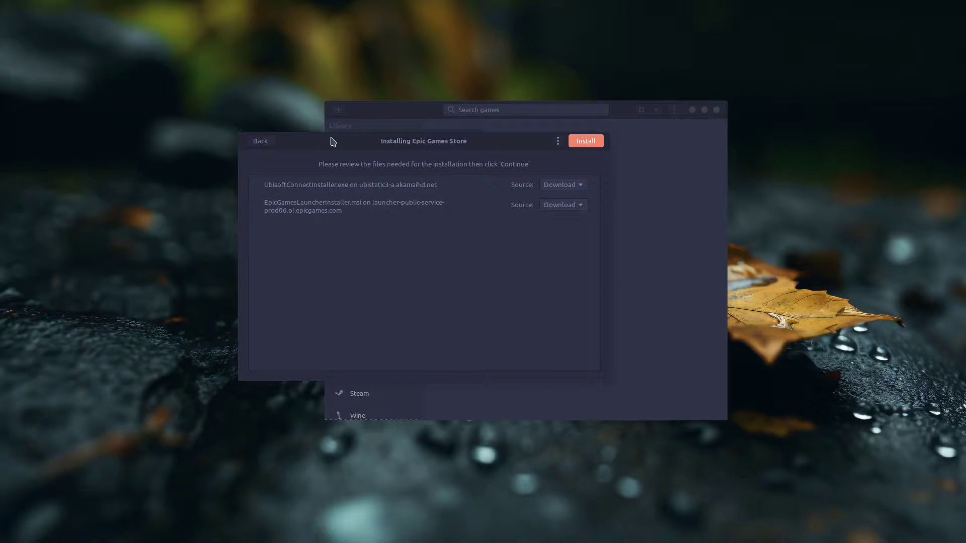
Back out of the Epic Games Store installer, cancel it, and return to the Lutris source
left_click(259, 143)
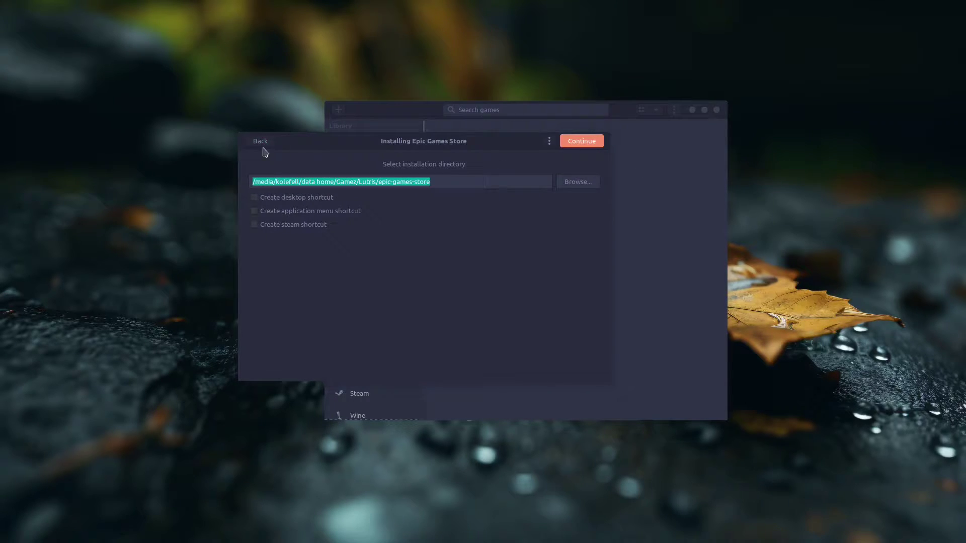
left_click(264, 143)
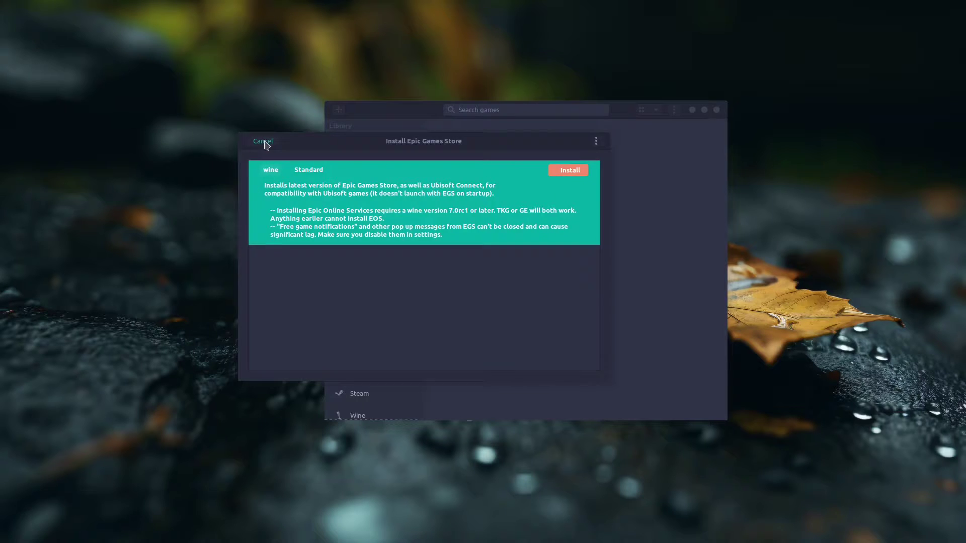
left_click(267, 145)
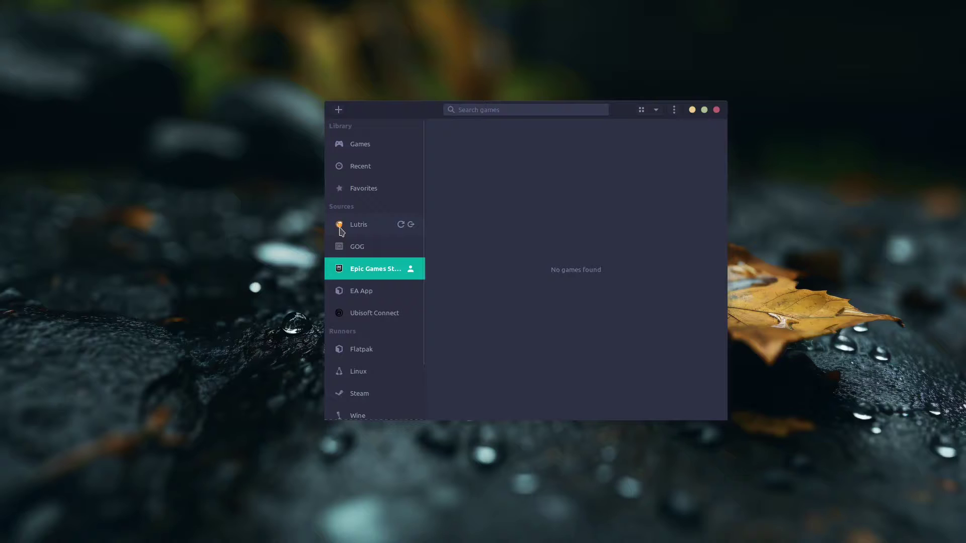
left_click(376, 227)
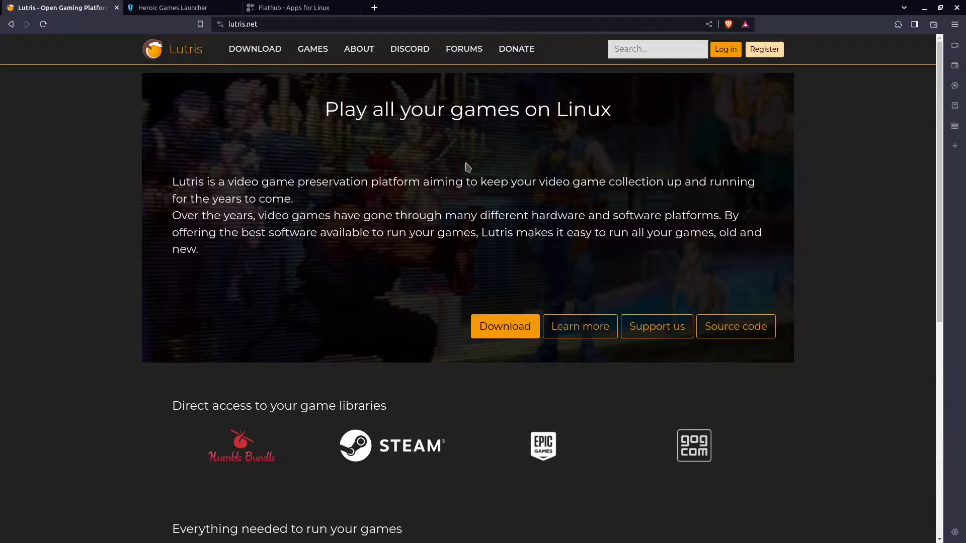
Open the Downloads page on lutris.net in the browser and review the installation instructions for the different Linux distributions
left_click(276, 26)
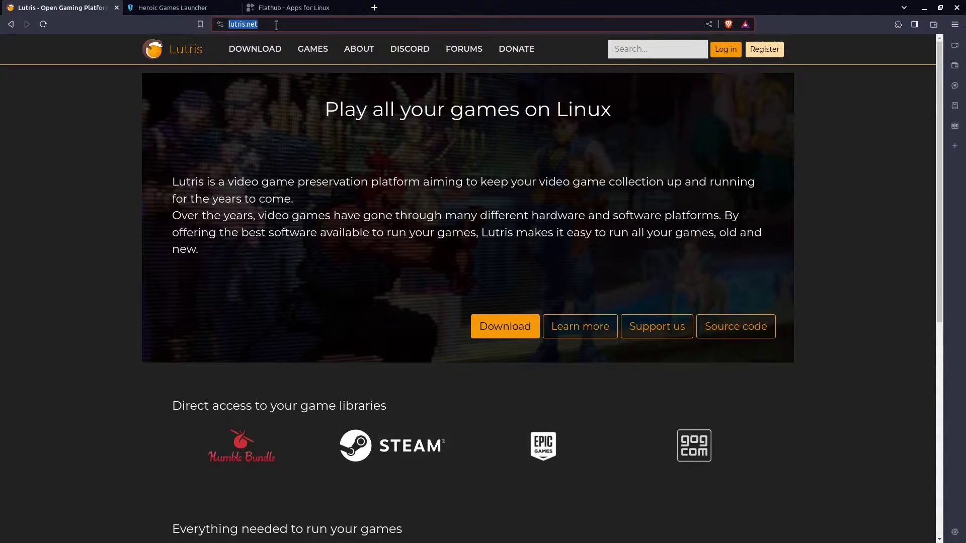
left_click(254, 53)
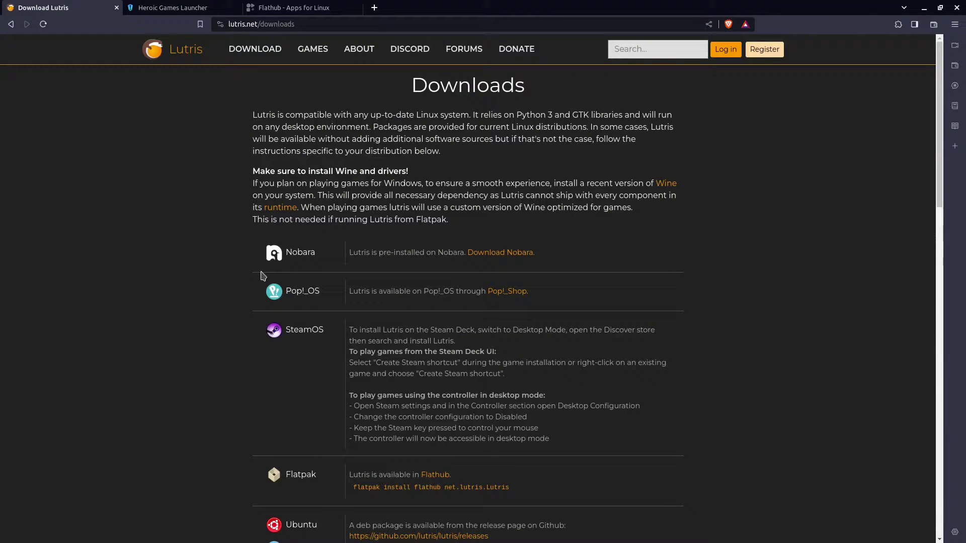
scroll(342, 292, "down", 7)
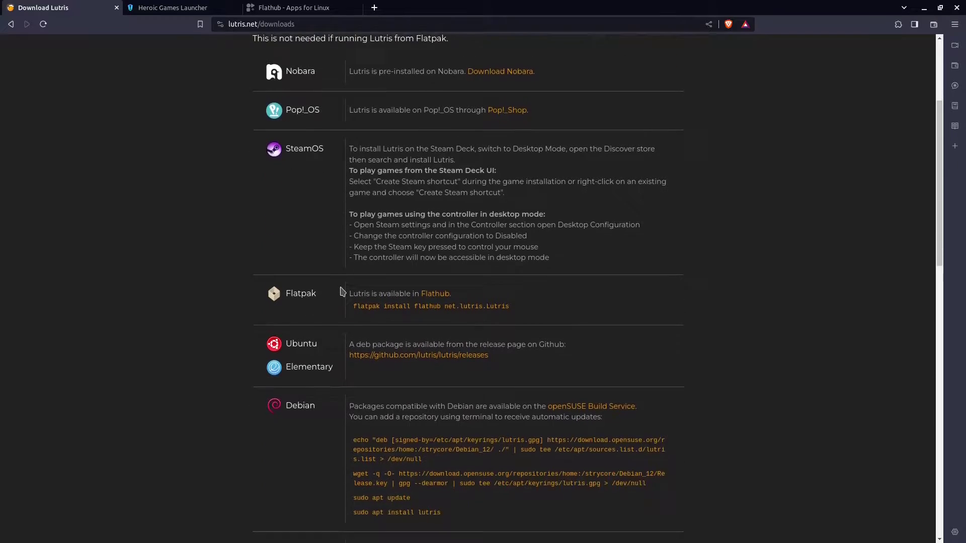
scroll(342, 292, "down", 10)
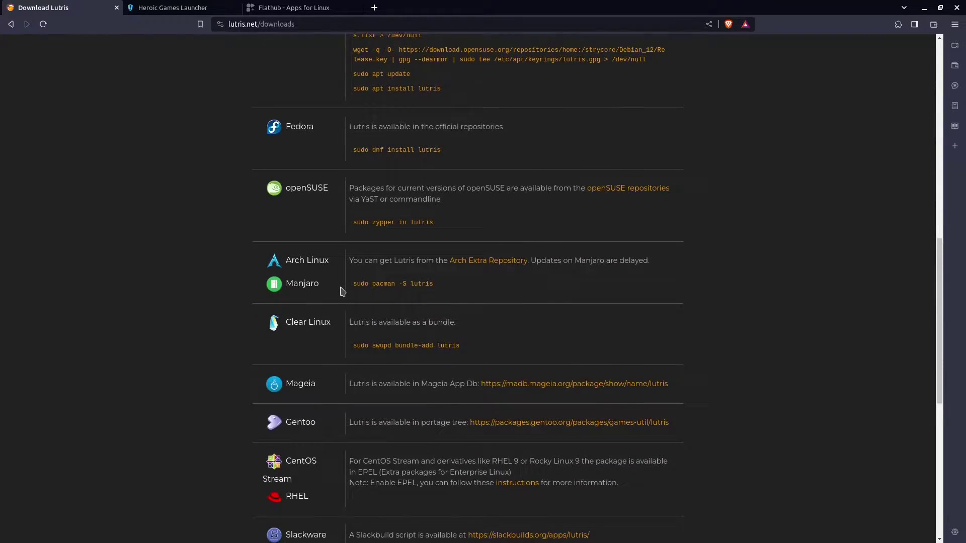
scroll(342, 291, "down", 2)
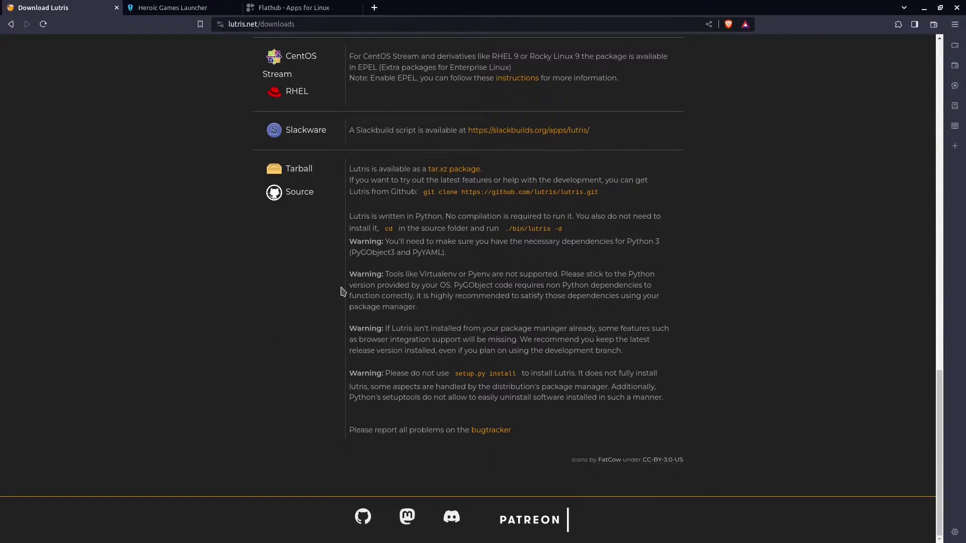
scroll(342, 291, "up", 18)
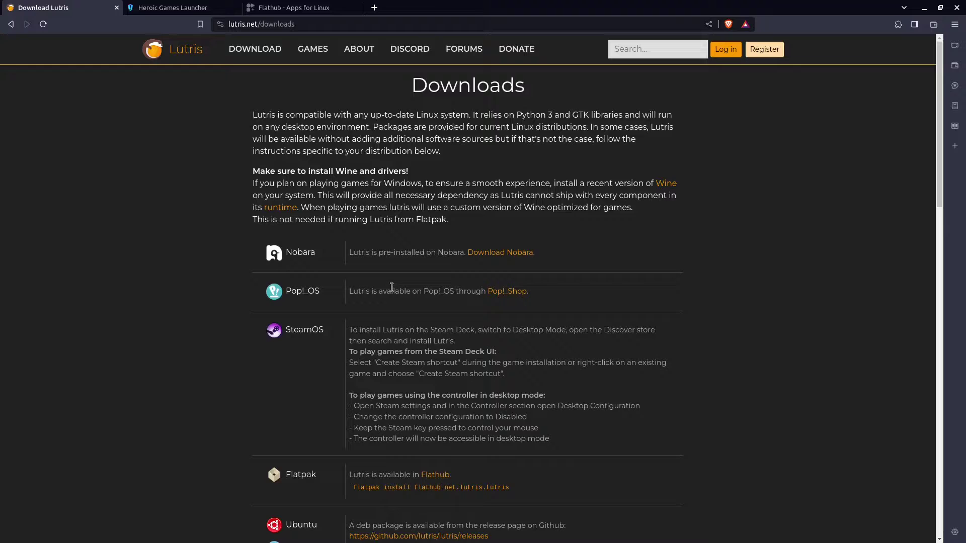
Search Flathub for "lutris" and open the Lutris app page with its install option
left_click(299, 5)
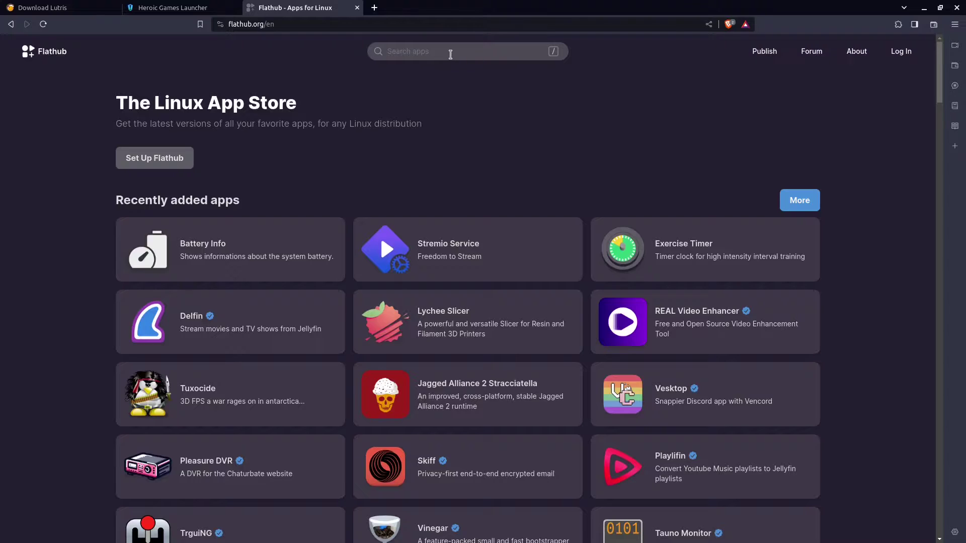
left_click(448, 52)
type("lutris")
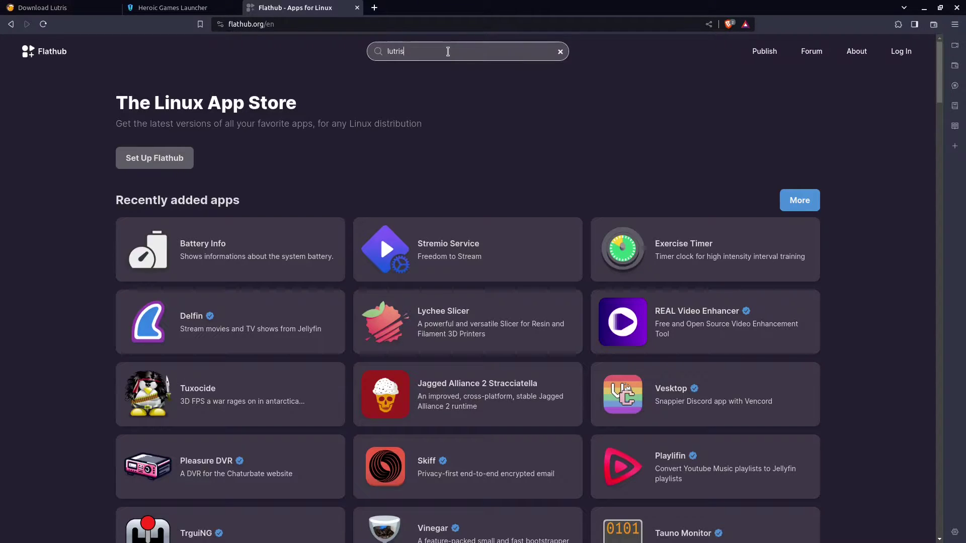
key("Return")
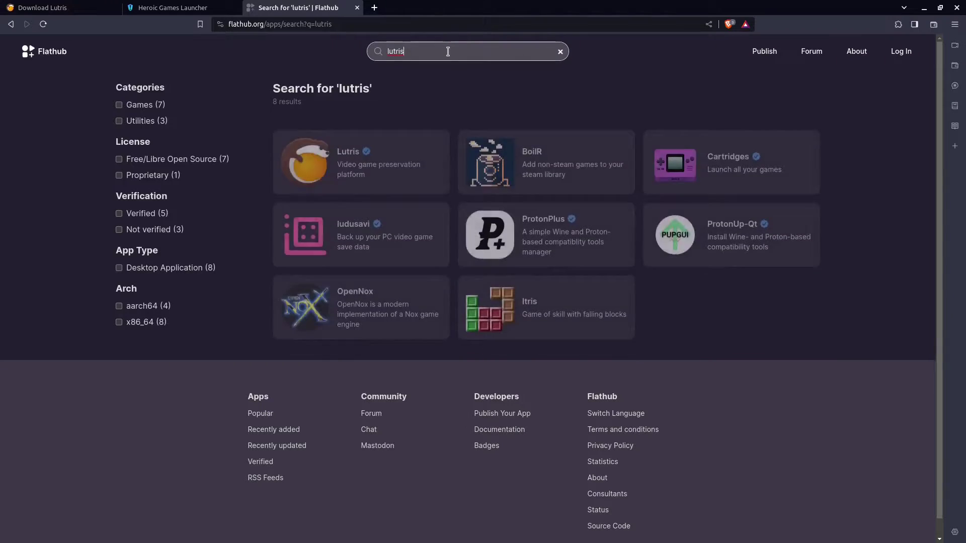
left_click(395, 149)
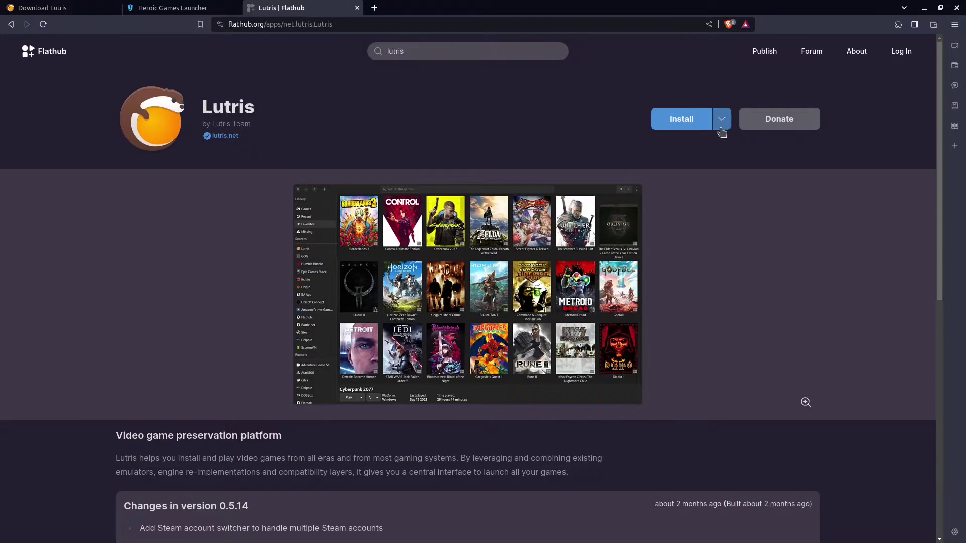
left_click(676, 125)
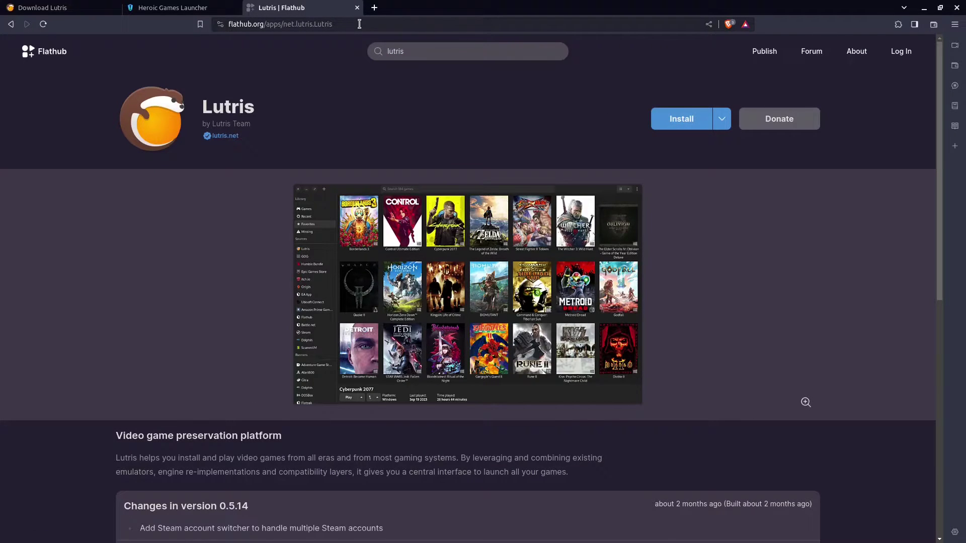
Look through the main features on the Heroic Games Launcher website and open its Linux download options
left_click(76, 11)
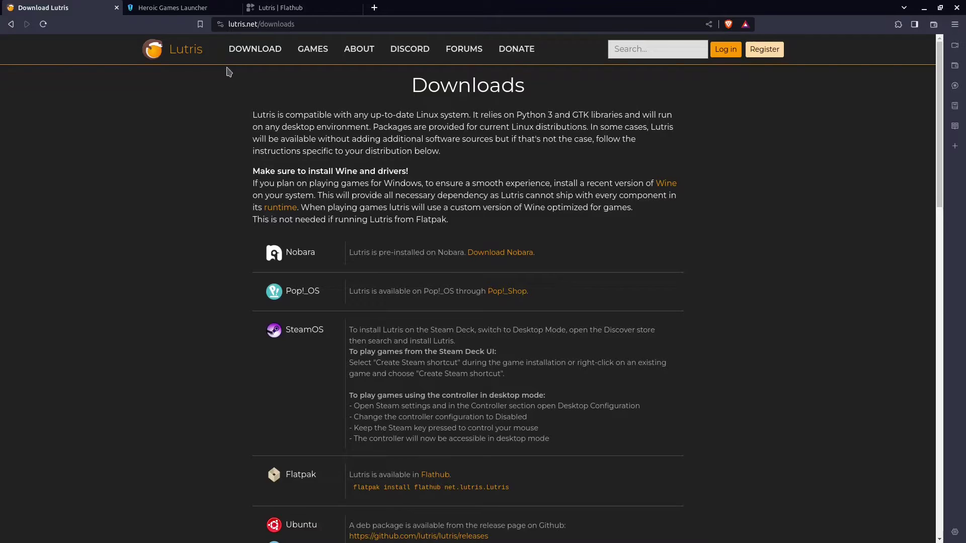
left_click(178, 13)
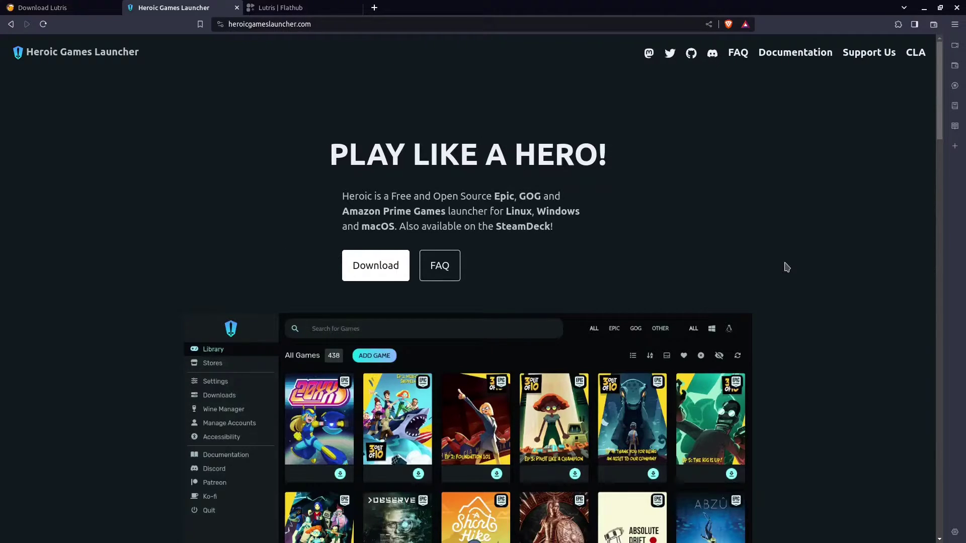
scroll(770, 256, "down", 20)
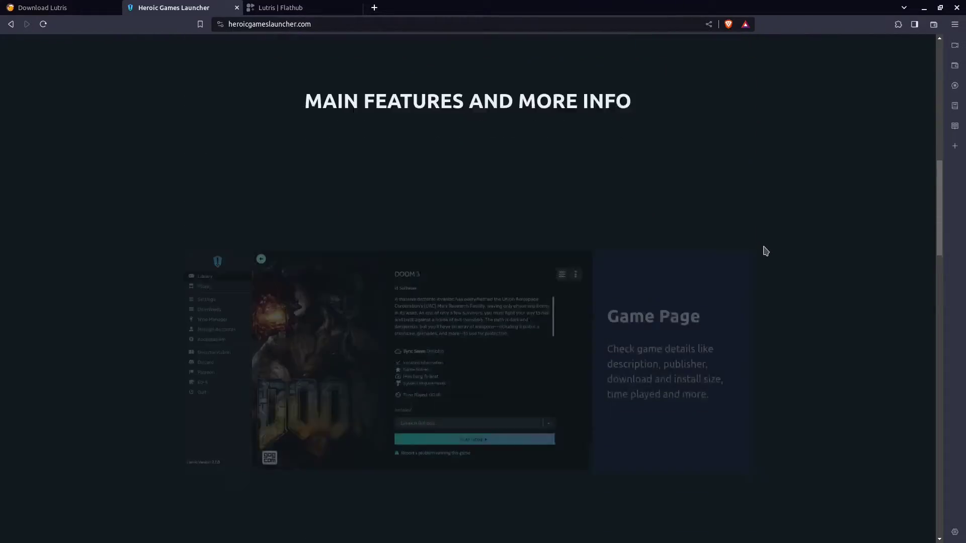
scroll(765, 250, "down", 20)
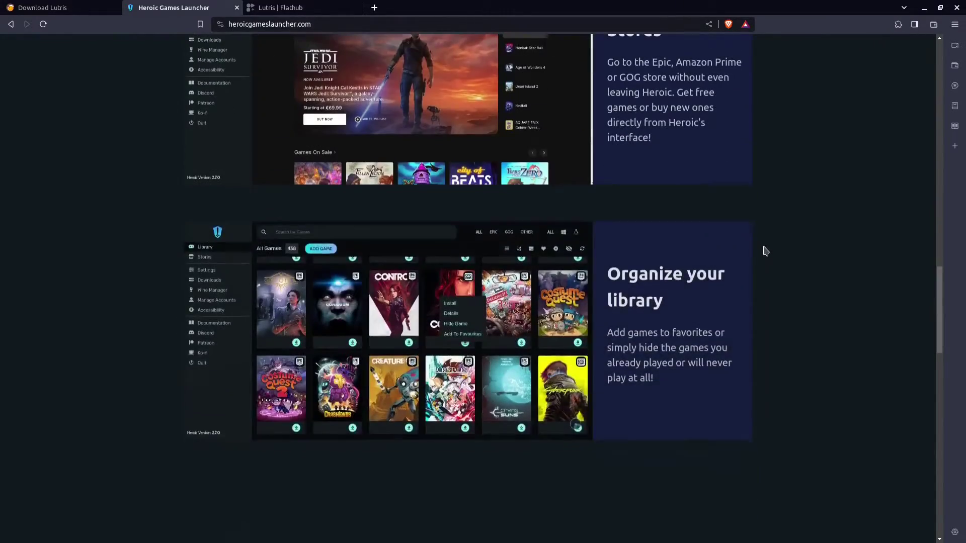
scroll(766, 250, "down", 15)
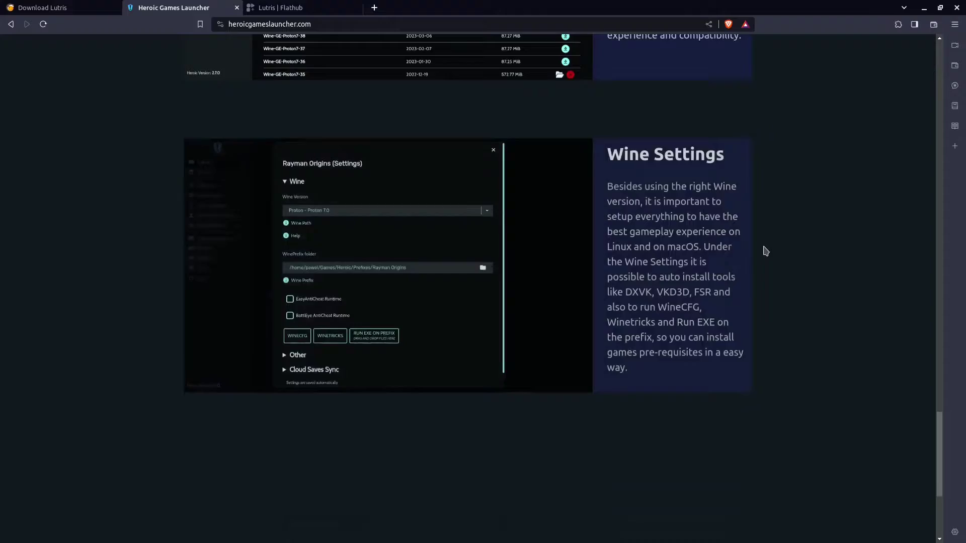
scroll(766, 250, "up", 20)
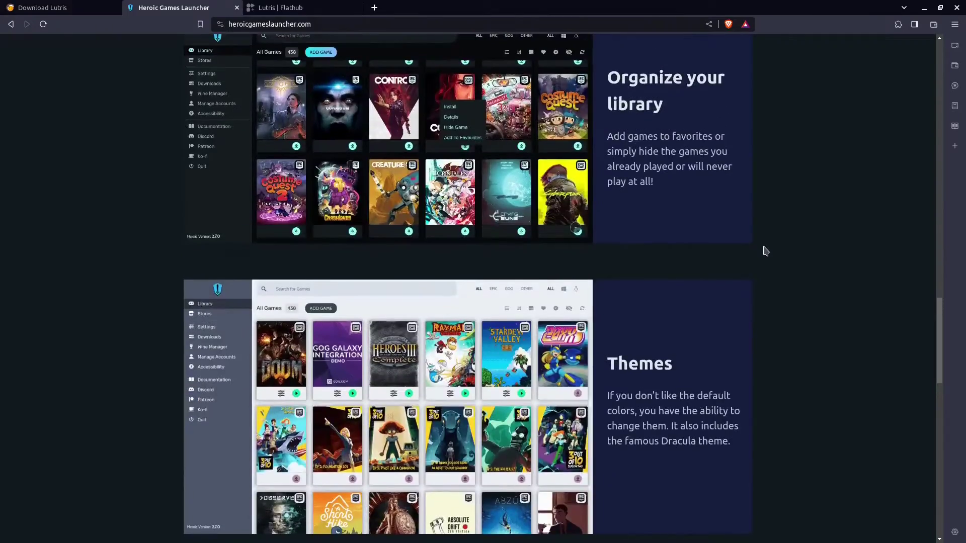
scroll(766, 250, "up", 12)
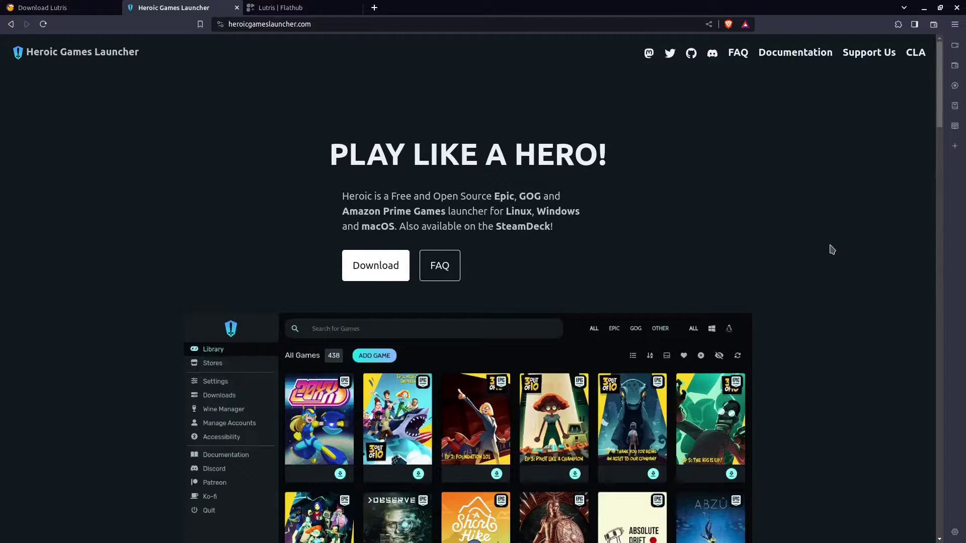
left_click(377, 270)
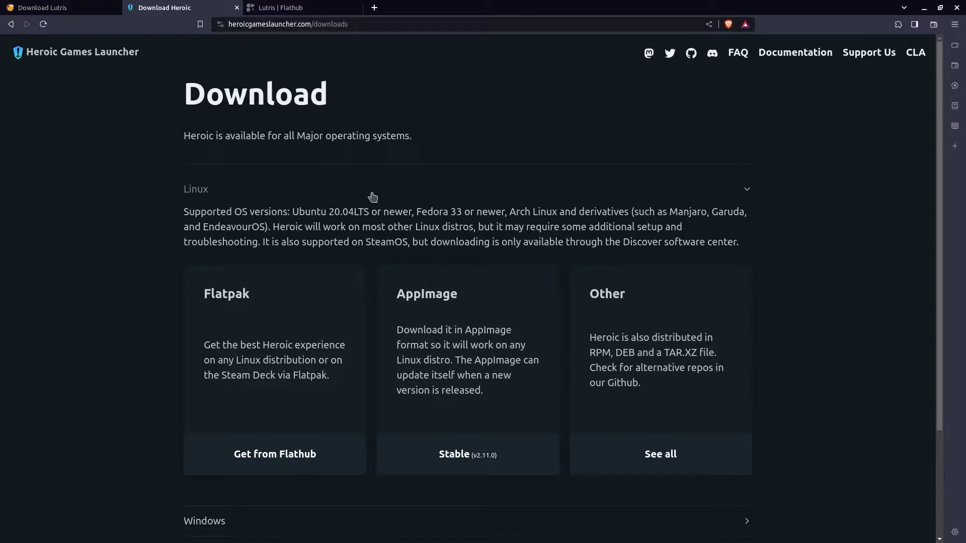
Search Flathub for "heroic" in place of the previous search term
left_click(301, 10)
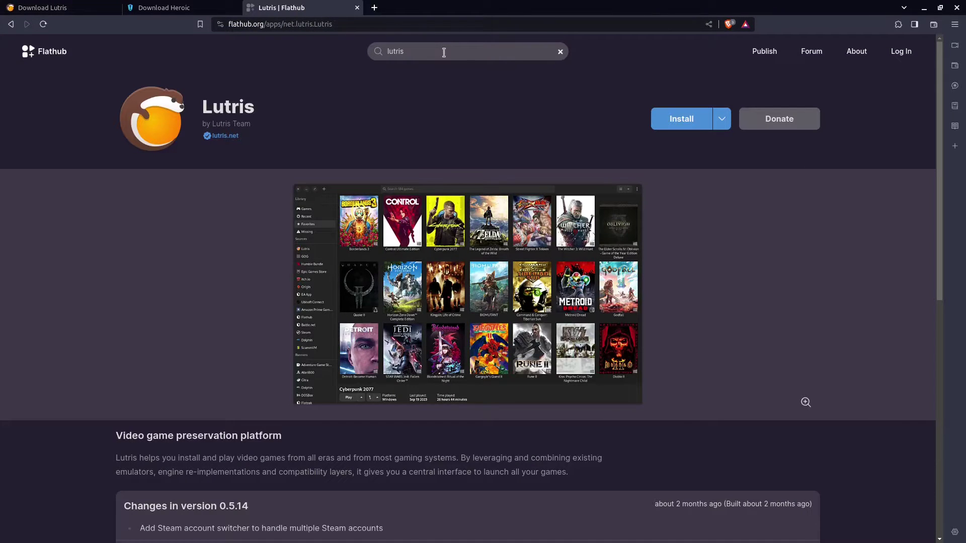
left_click_drag(444, 52, 345, 58)
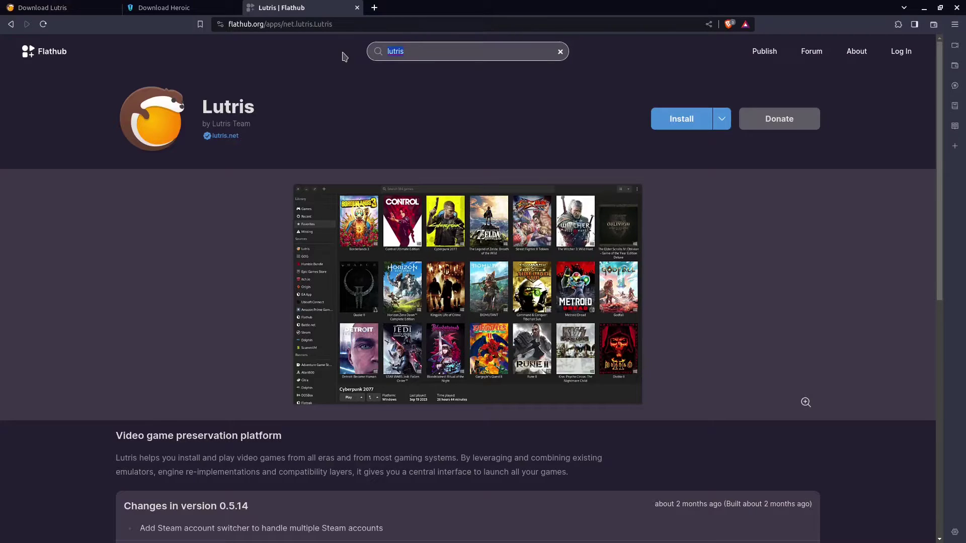
type("heroic")
key("Return")
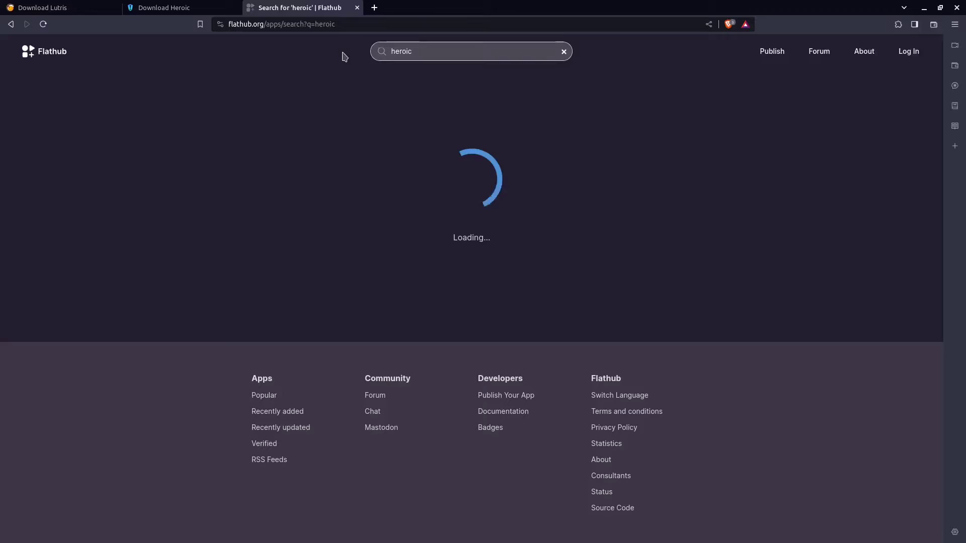
Open the Heroic Games Launcher page on Flathub, and examine the alternative Linux packages in Heroic's v2.11.0 release assets on GitHub
left_click(352, 137)
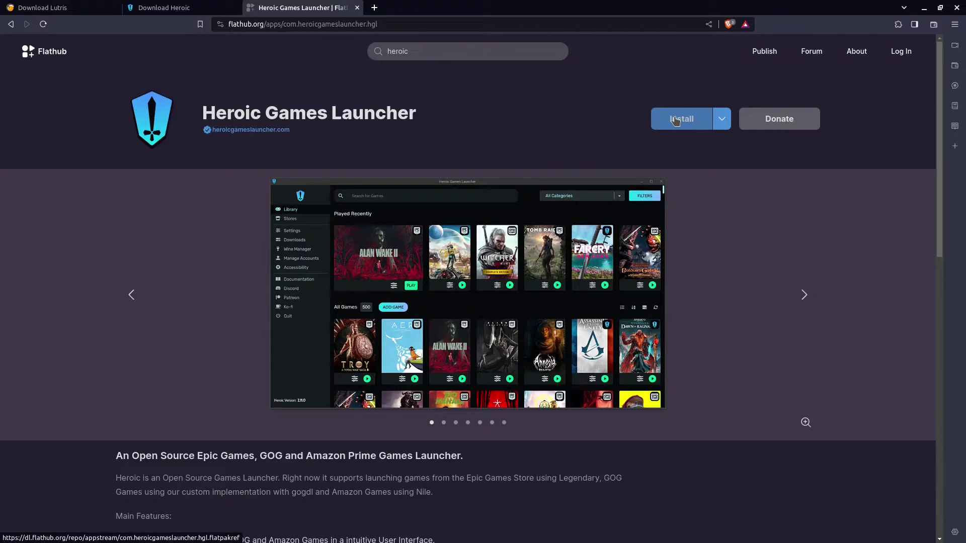
left_click(169, 6)
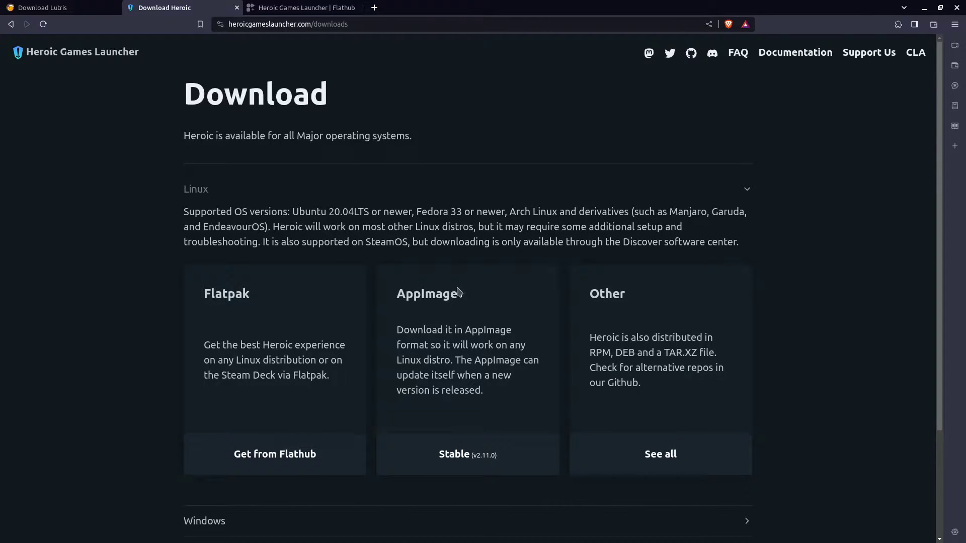
left_click(663, 457)
scroll(492, 346, "down", 7)
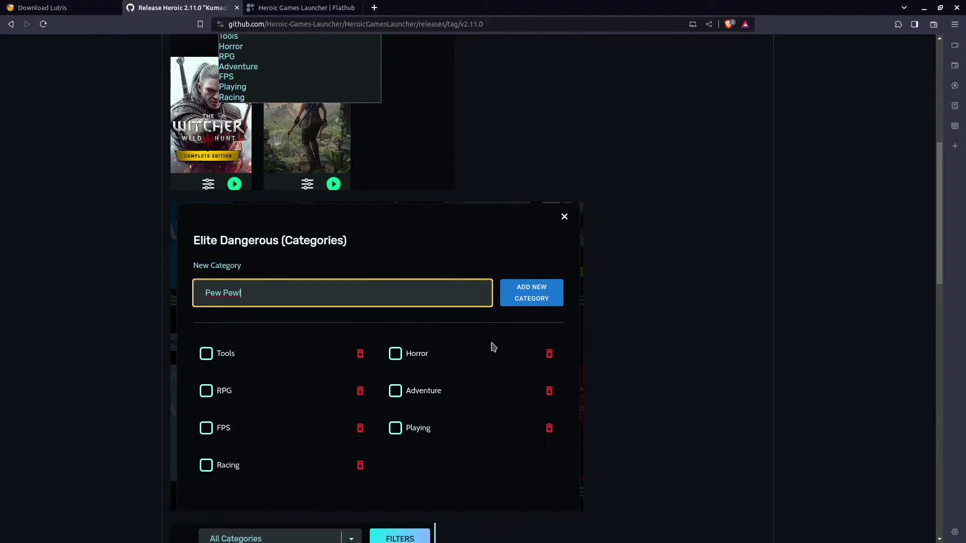
scroll(493, 347, "down", 5)
scroll(484, 317, "down", 5)
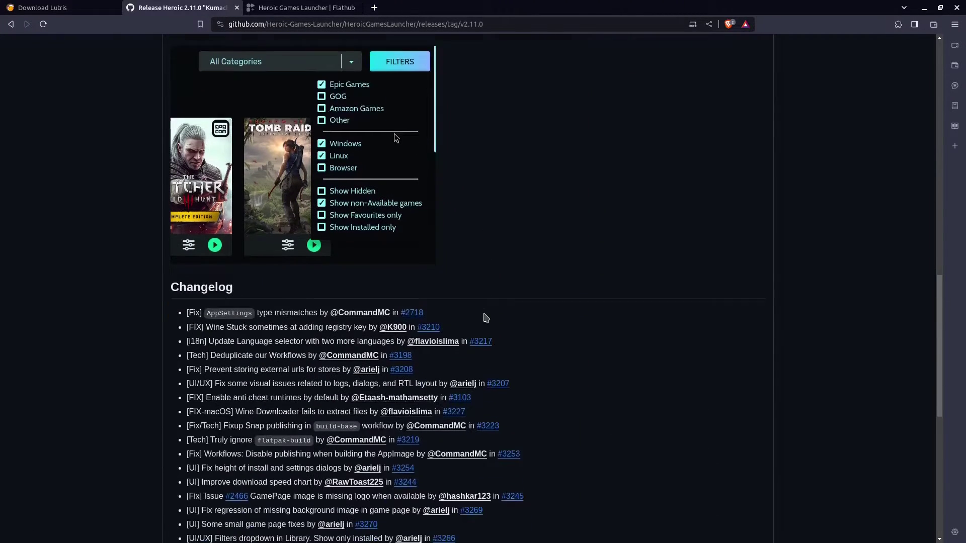
scroll(486, 318, "down", 13)
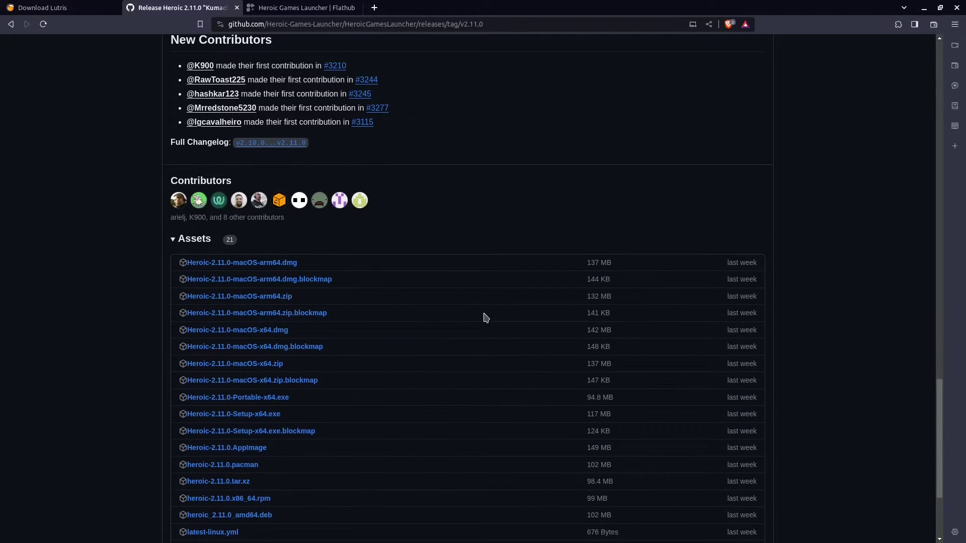
scroll(486, 317, "down", 3)
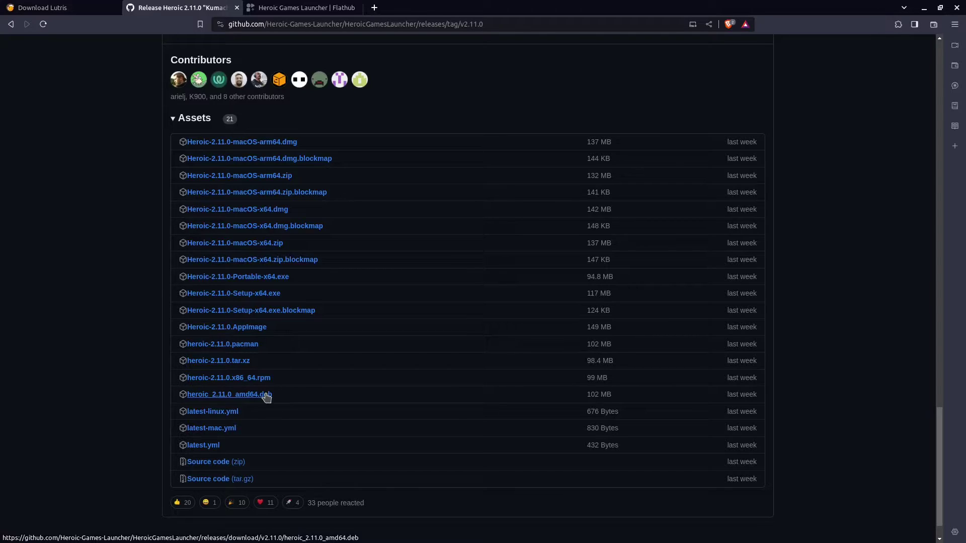
scroll(317, 397, "up", 20)
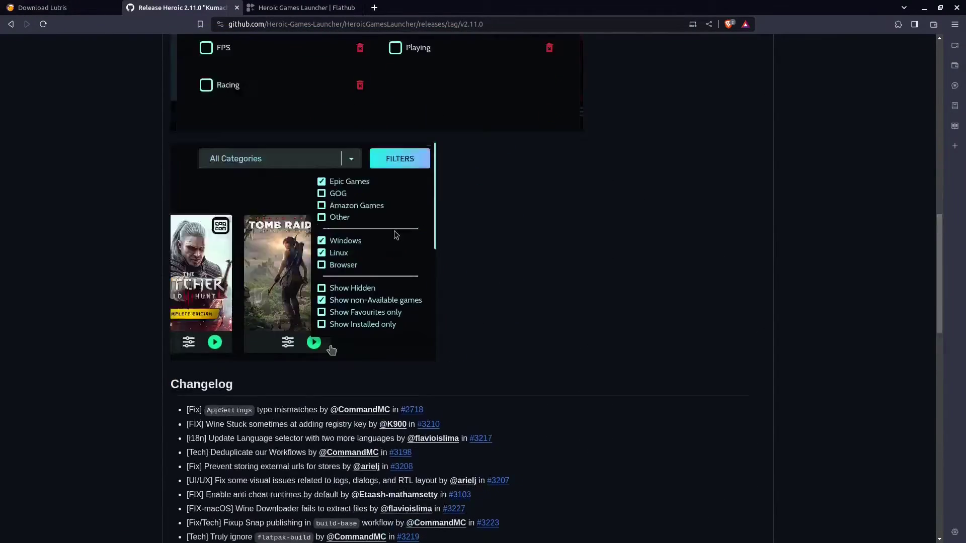
Leave the GitHub release and reopen the download page of heroicgameslauncher.com
left_click(10, 23)
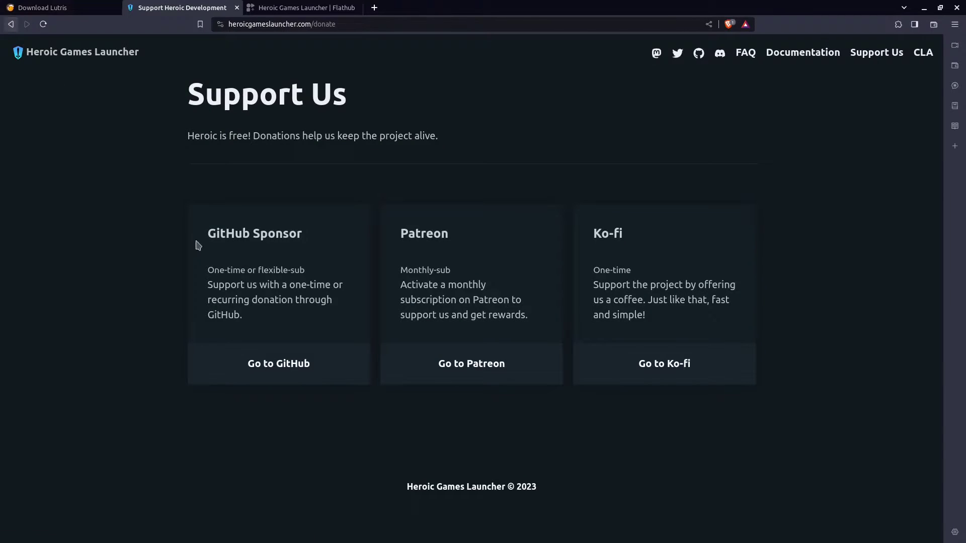
left_click(10, 24)
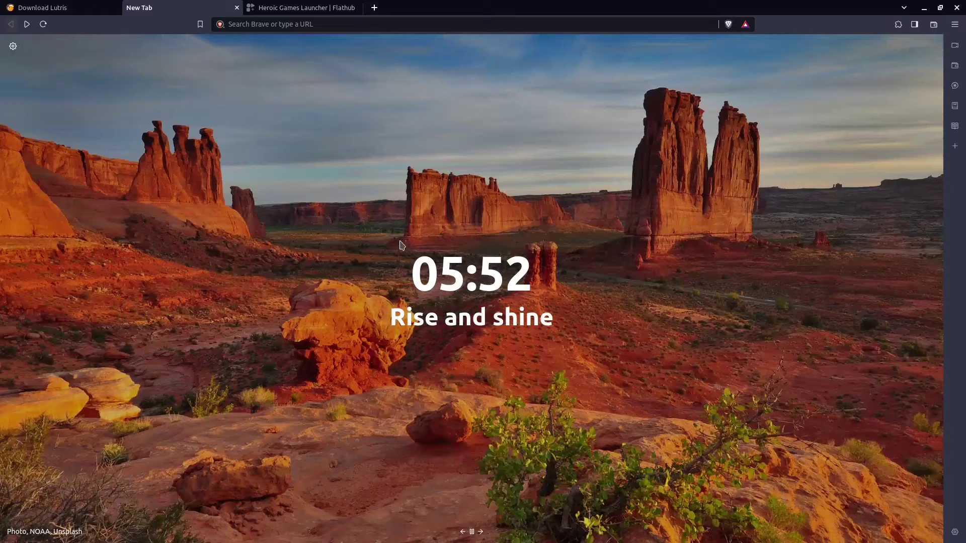
left_click(285, 23)
type("her")
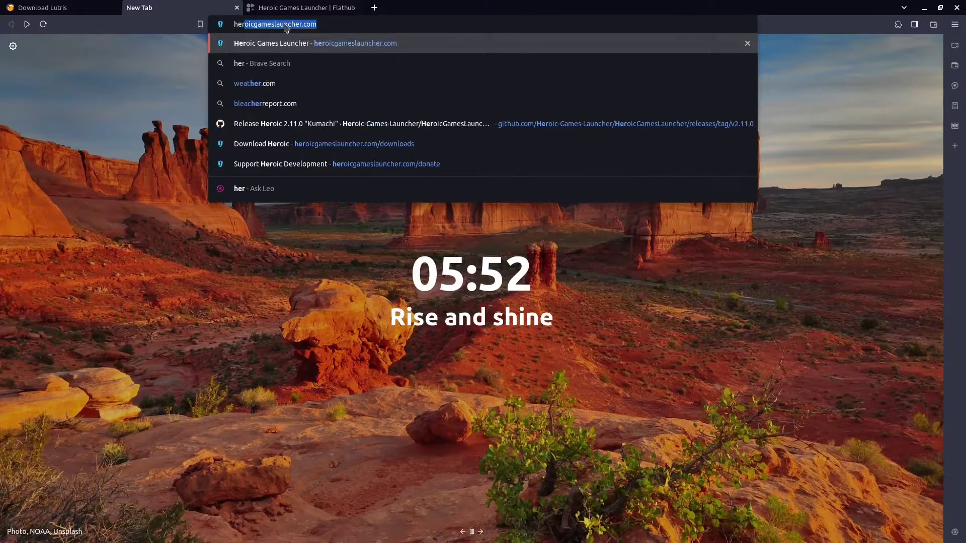
key("Return")
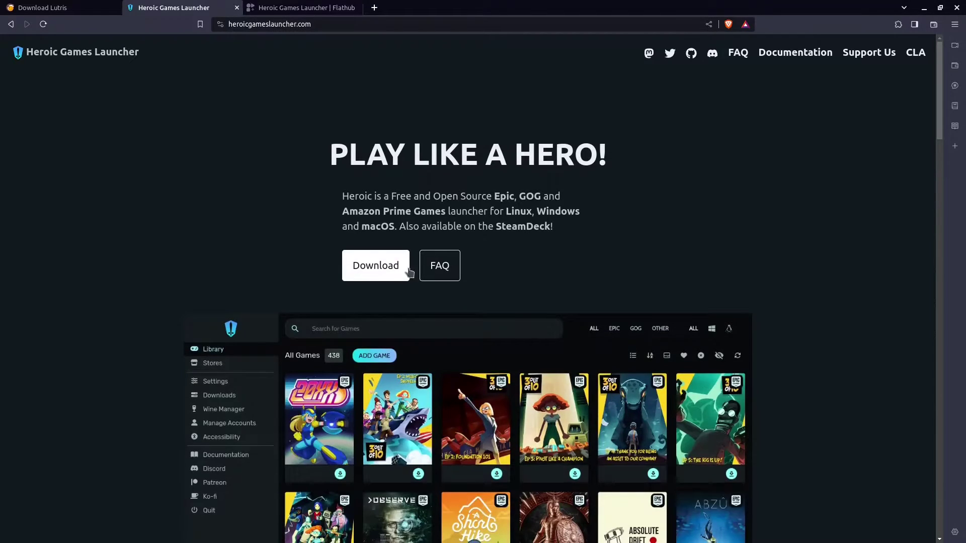
left_click(383, 264)
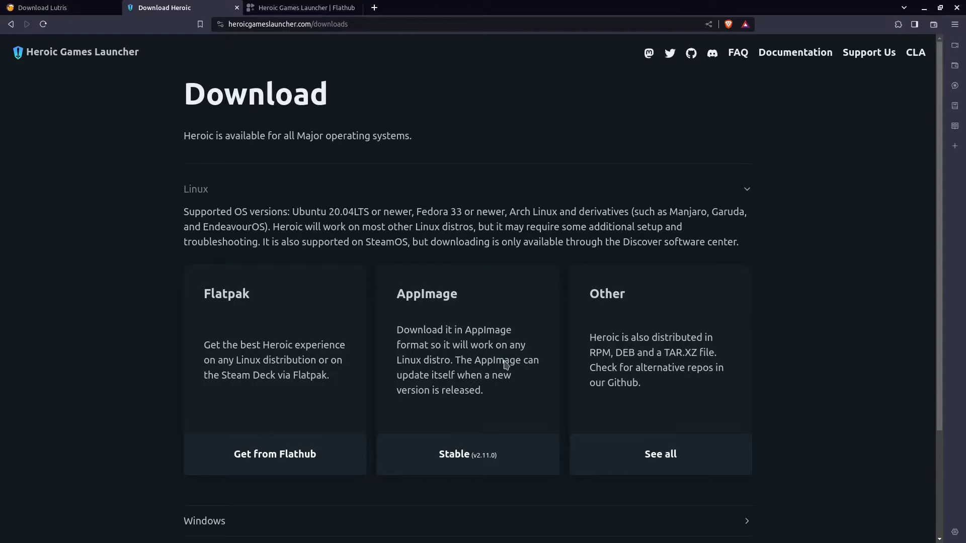
Download the stable v2.11.0 AppImage of Heroic and save it in the Downloads folder
left_click(457, 455)
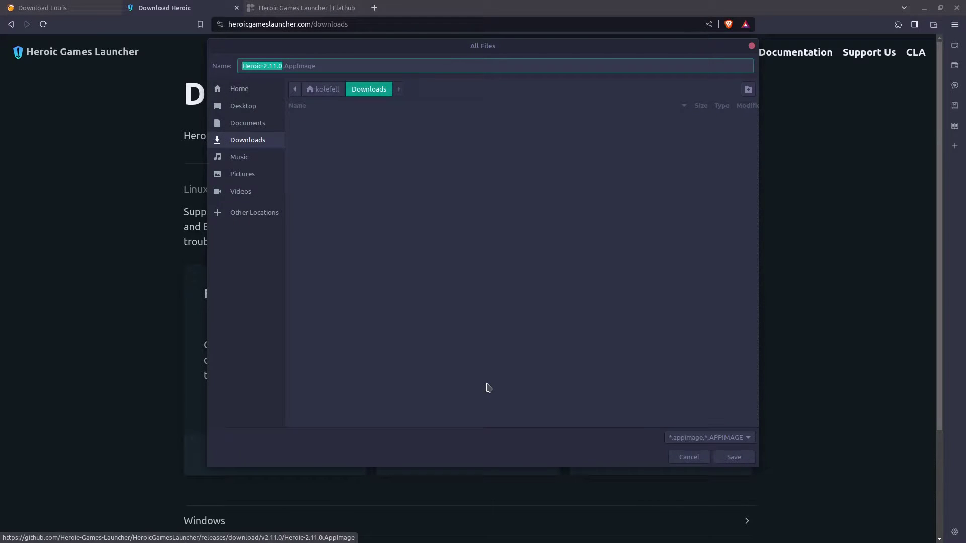
left_click_drag(513, 47, 515, 85)
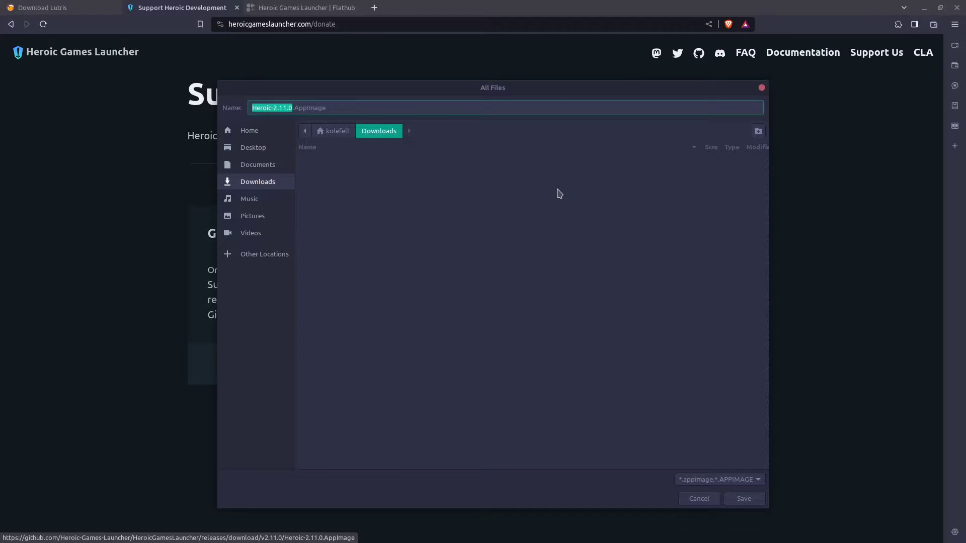
left_click(743, 500)
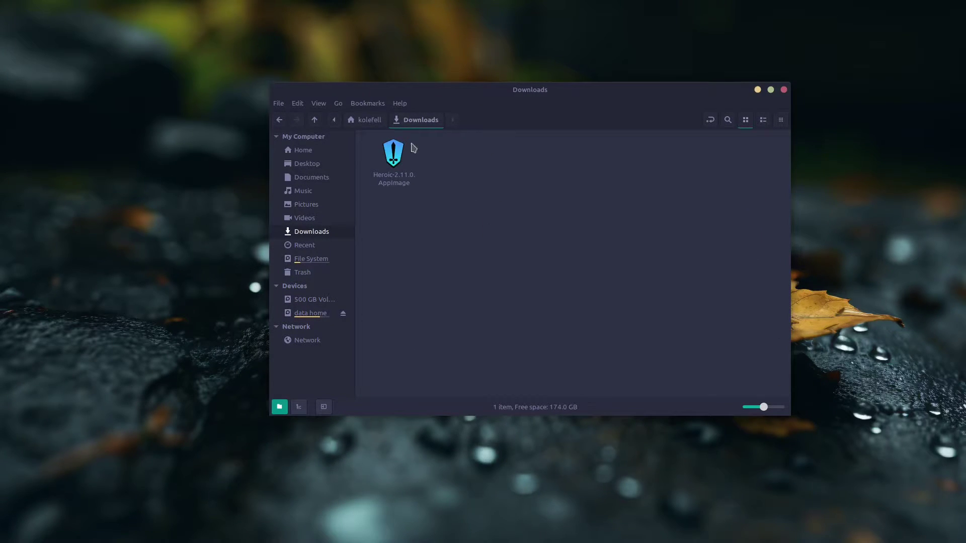
Allow the Heroic-2.11.0.AppImage file in the Downloads folder to be executed as a program
left_click_drag(446, 154, 361, 202)
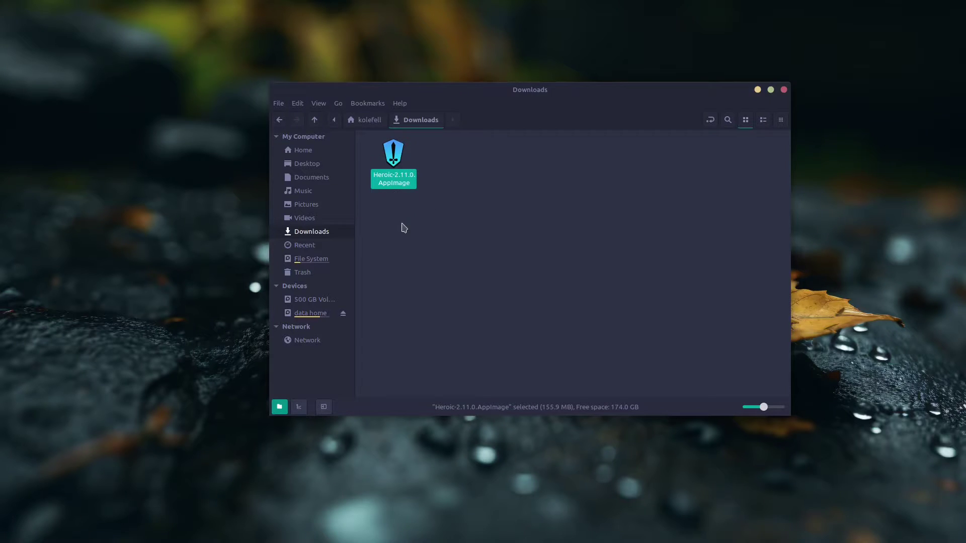
left_click(426, 241)
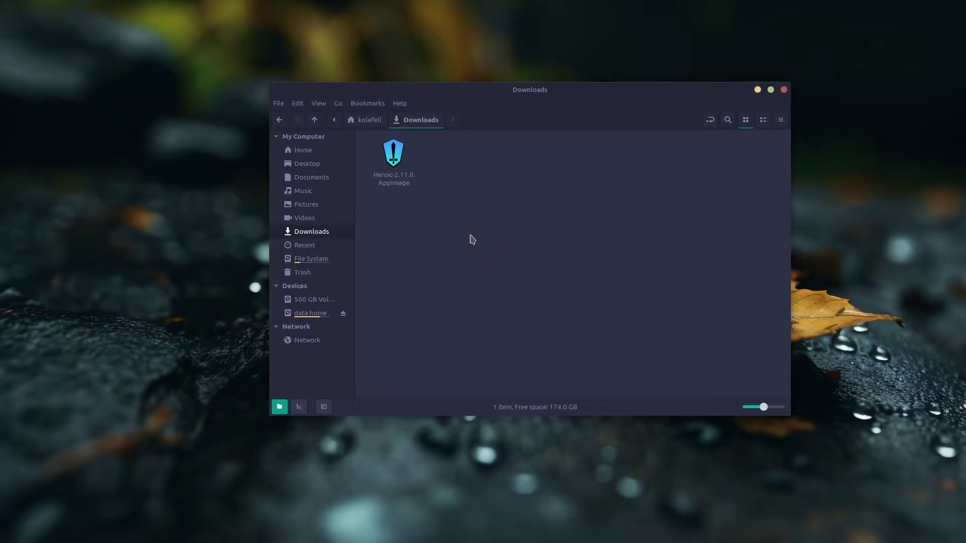
left_click(393, 169)
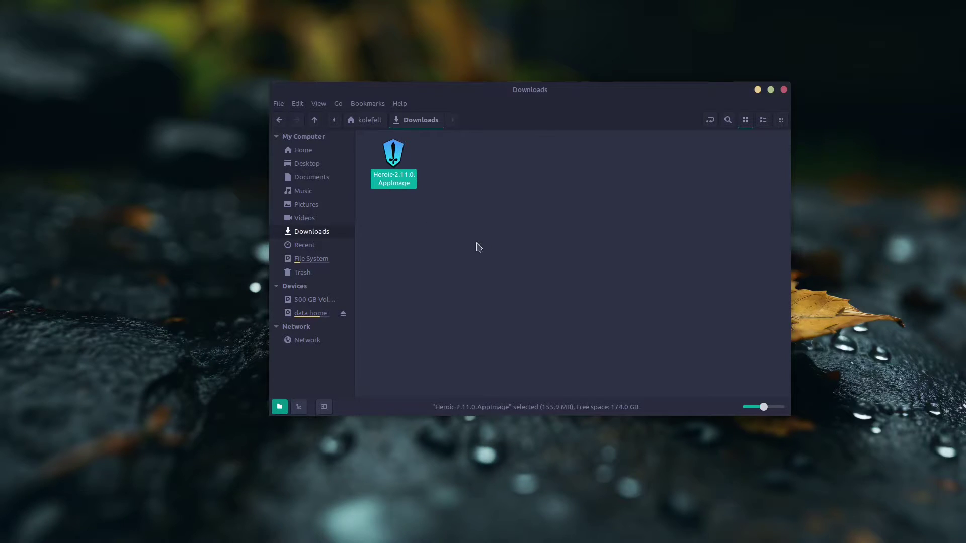
right_click(394, 161)
left_click(410, 292)
left_click(461, 151)
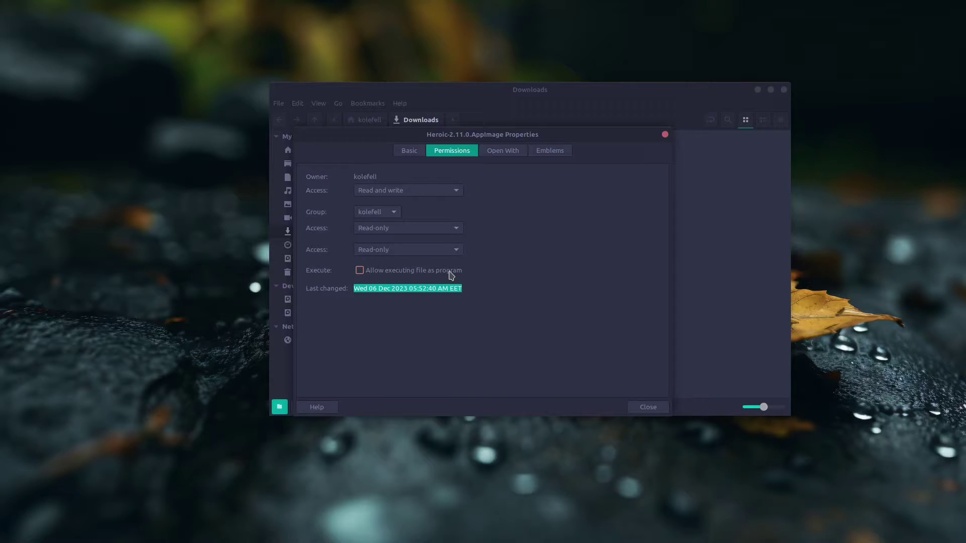
left_click(360, 271)
left_click(647, 407)
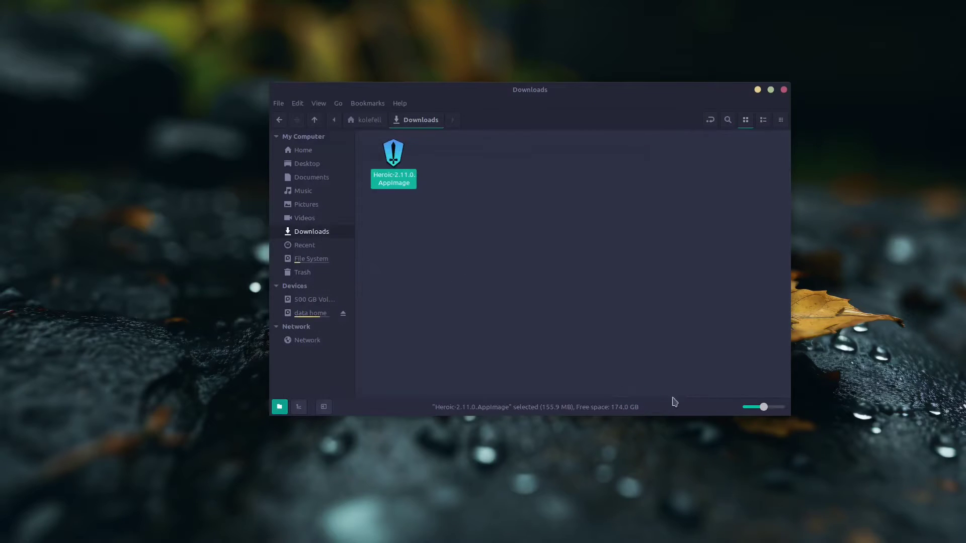
Launch Heroic Games Launcher from the AppImage and show its game library
left_click(488, 279)
left_click(396, 178)
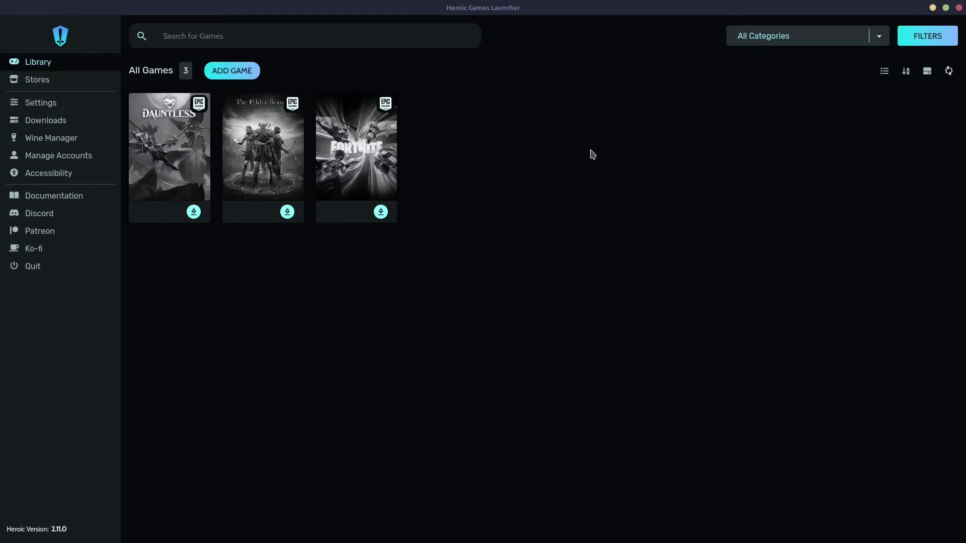
left_click(34, 82)
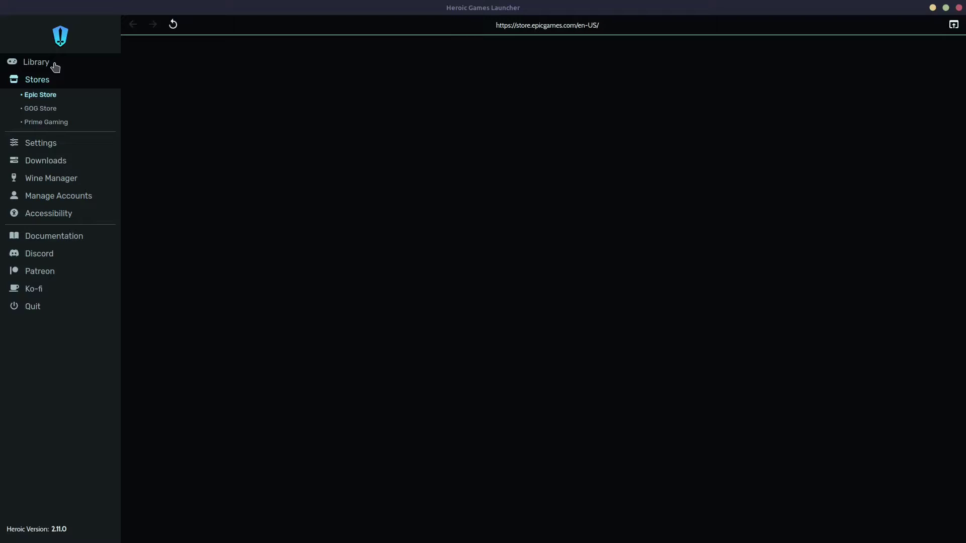
left_click(56, 67)
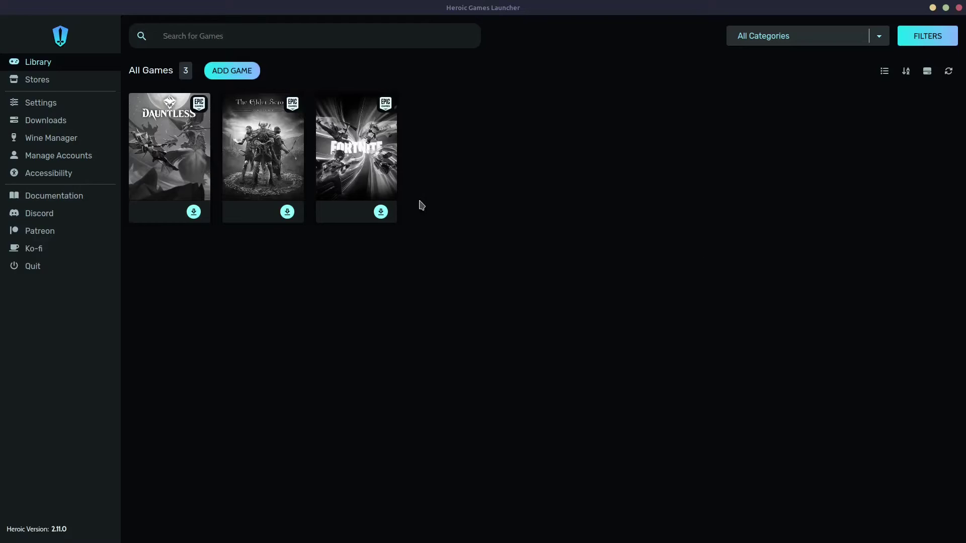
Open the Epic Store inside the launcher and browse its front page down to the Free Games section
left_click(36, 80)
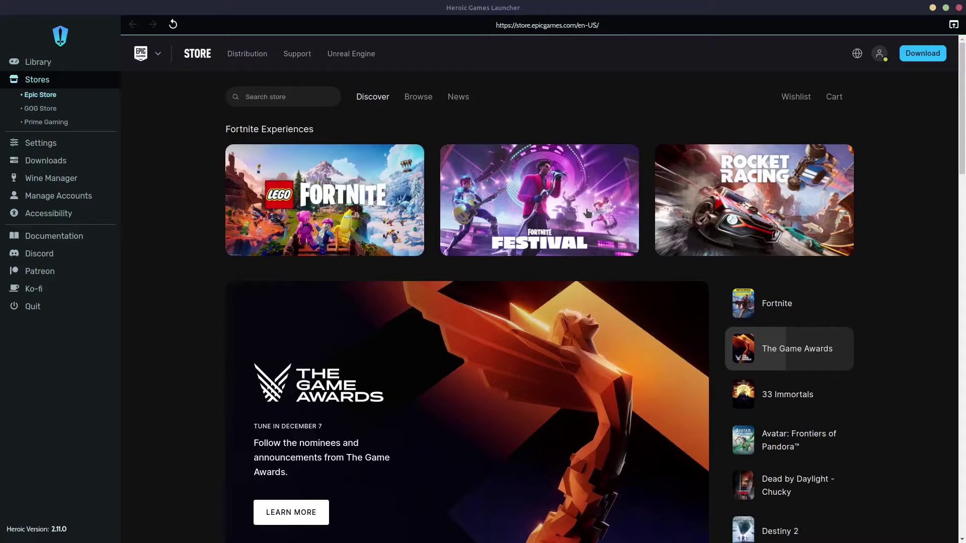
scroll(587, 324, "down", 10)
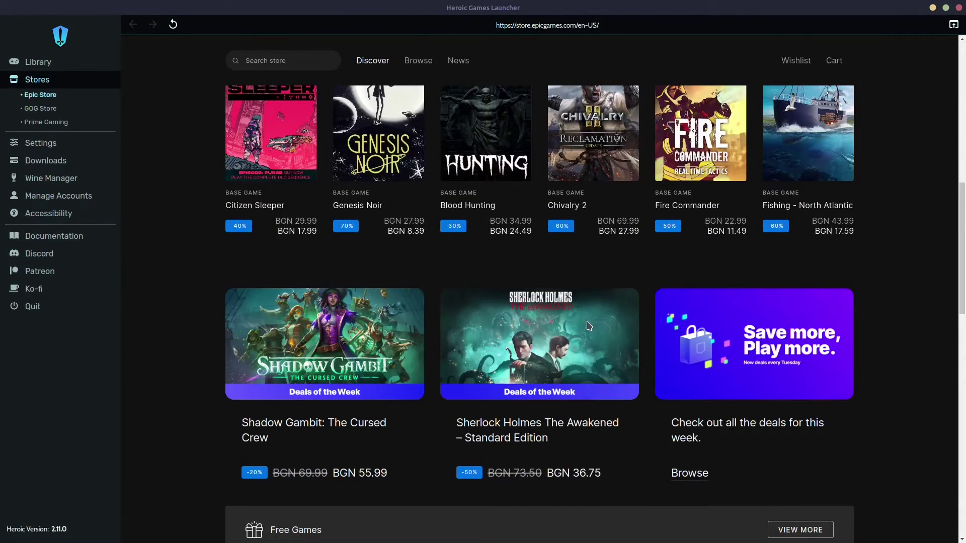
scroll(588, 326, "up", 7)
scroll(589, 326, "up", 3)
scroll(589, 326, "down", 3)
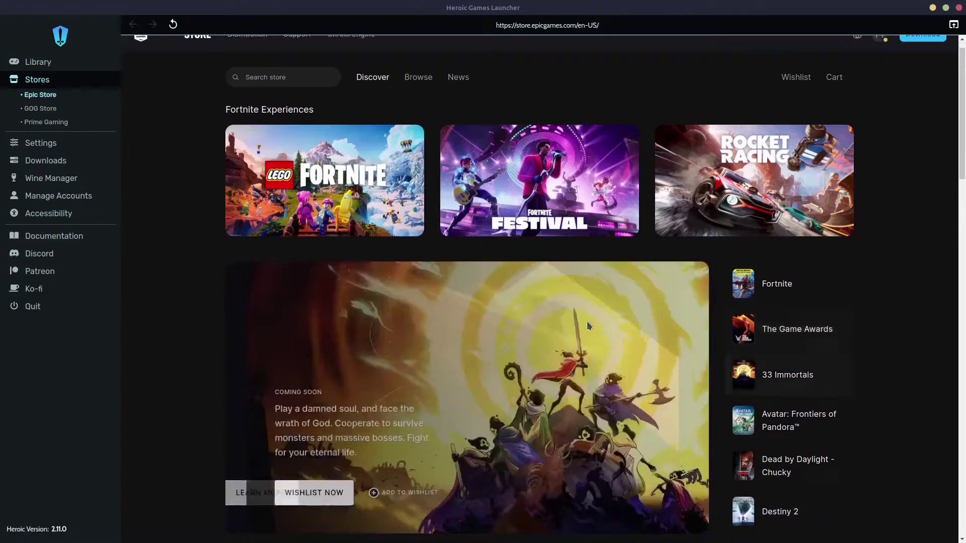
scroll(589, 326, "down", 10)
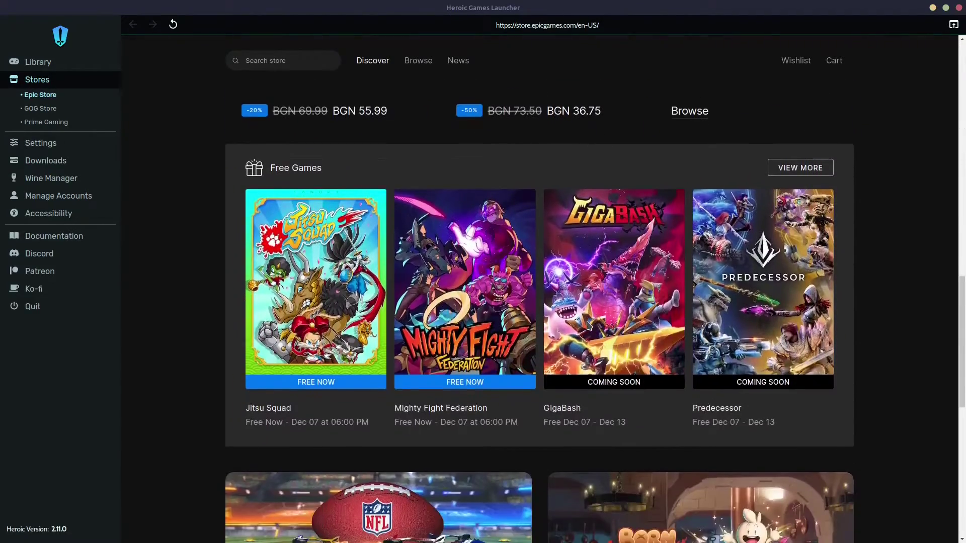
scroll(587, 325, "down", 2)
scroll(588, 324, "up", 2)
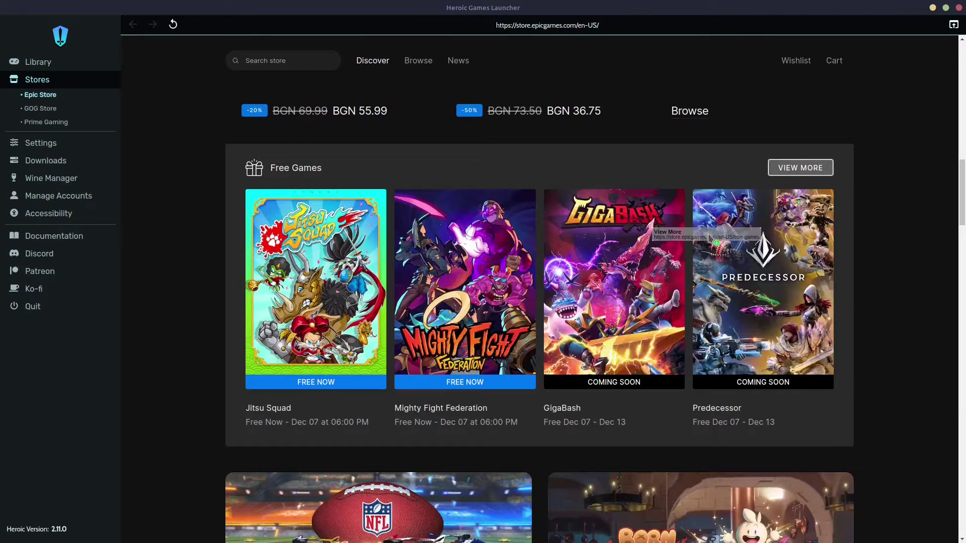
Open the full Free Games page of the Epic Store and look through its Free to Play titles
left_click(795, 170)
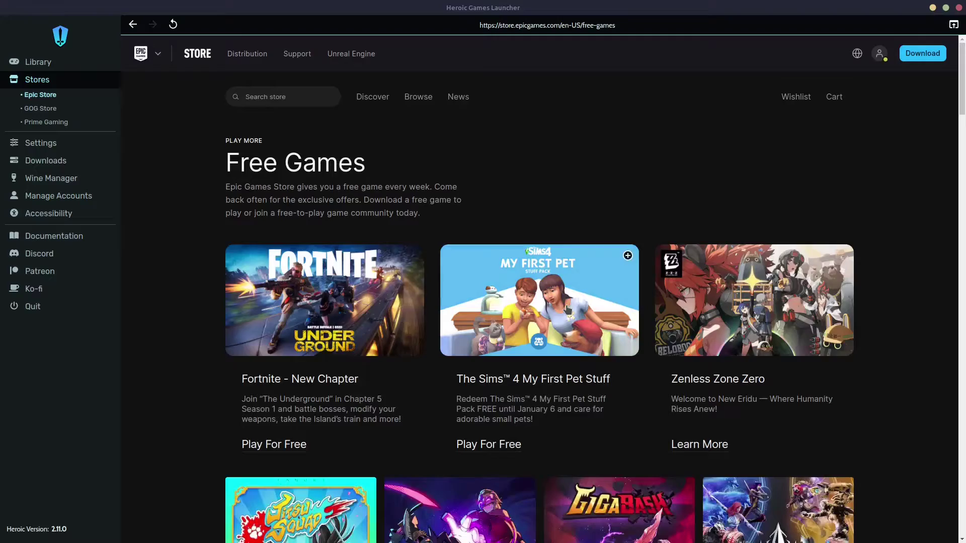
scroll(568, 307, "down", 4)
scroll(567, 309, "up", 3)
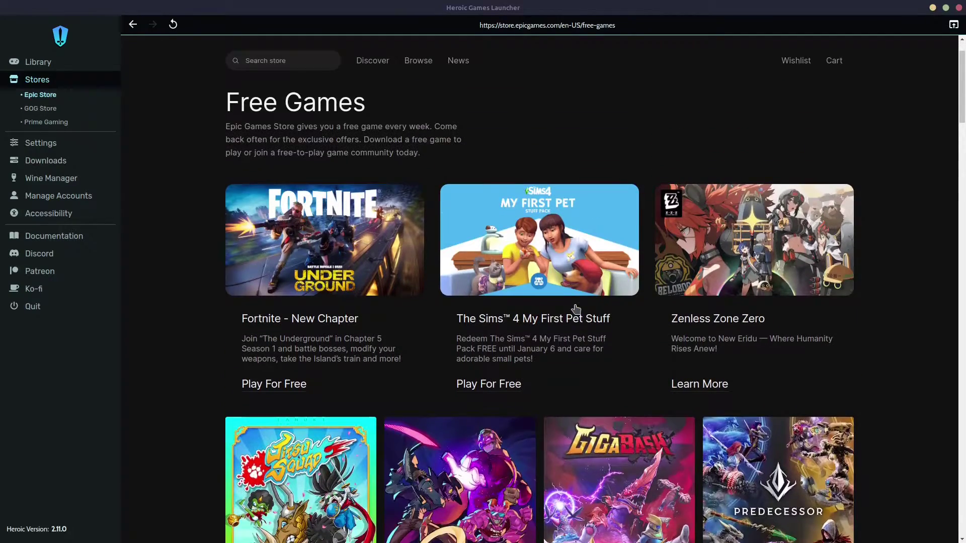
scroll(574, 308, "down", 4)
scroll(576, 309, "down", 7)
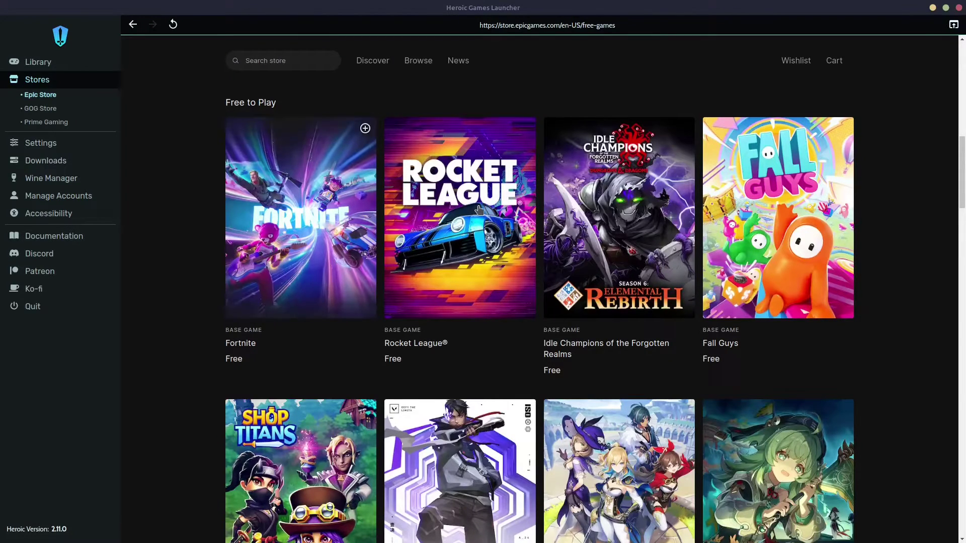
scroll(468, 239, "down", 5)
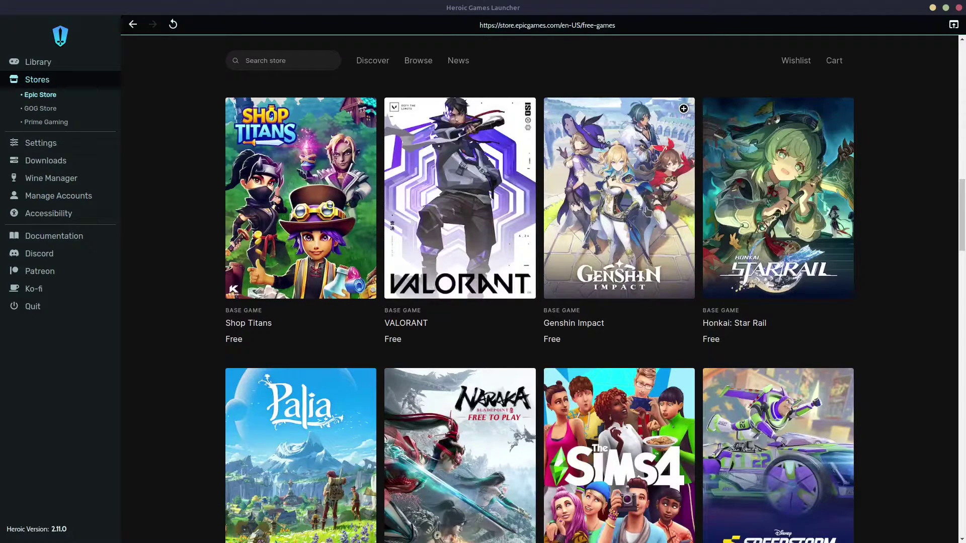
scroll(638, 230, "down", 2)
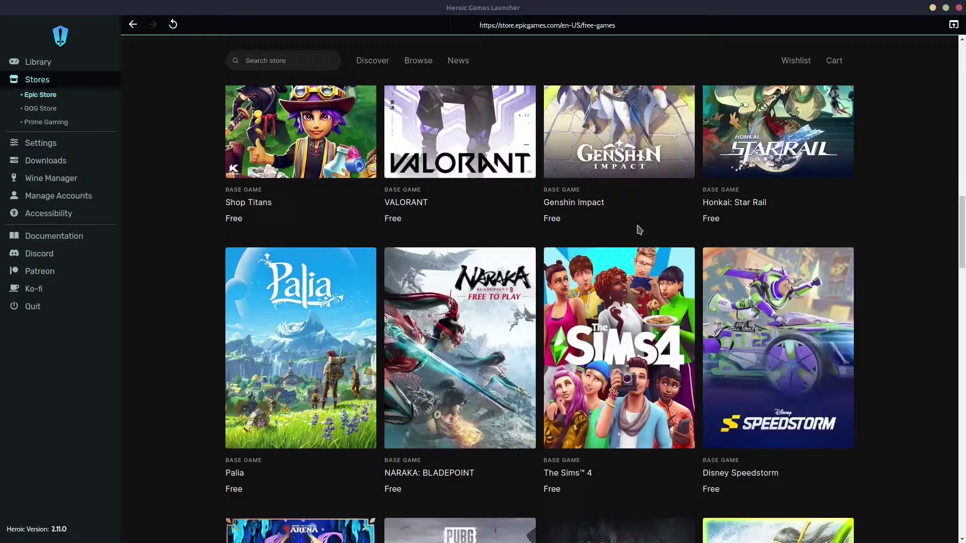
scroll(638, 230, "down", 2)
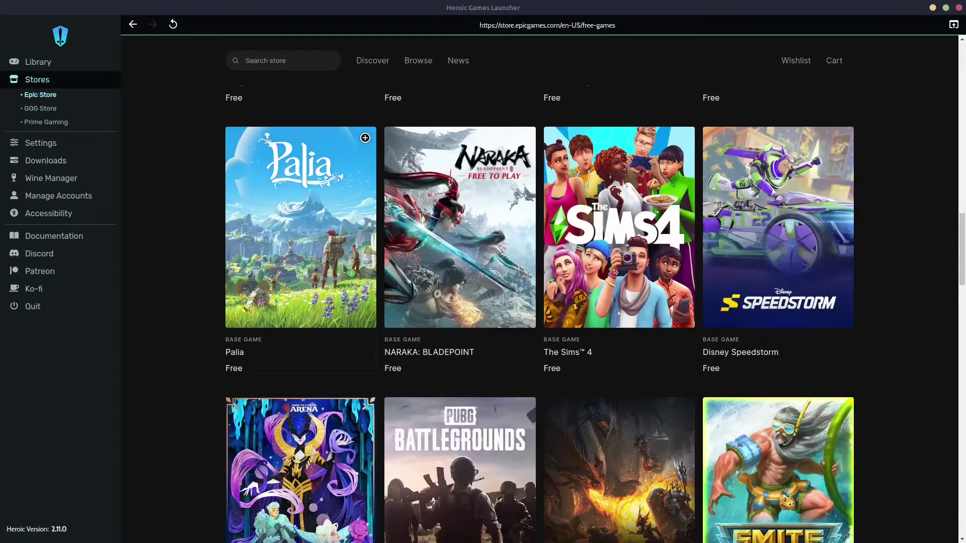
left_click_drag(344, 269, 322, 259)
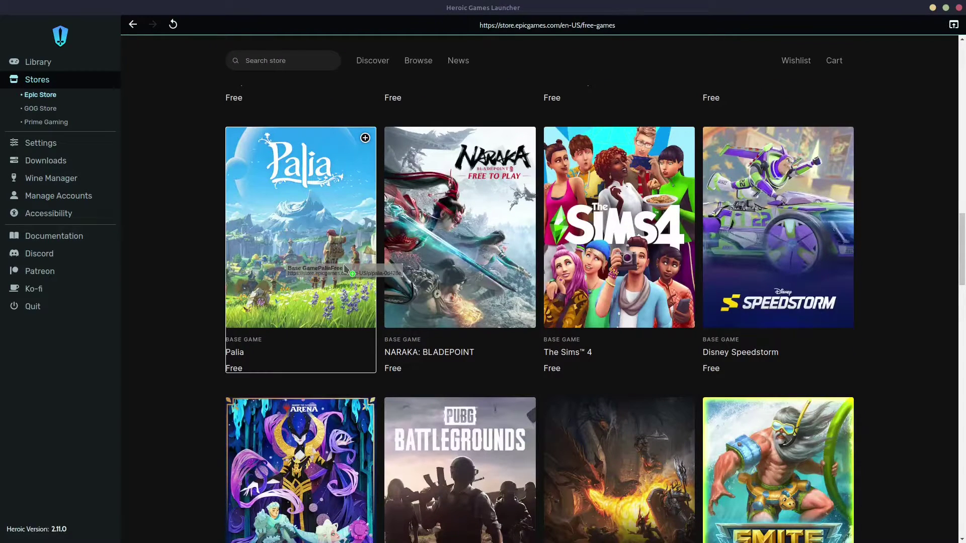
Claim the free game Palia from its Epic Store page by placing the order, and continue browsing the store
left_click(291, 241)
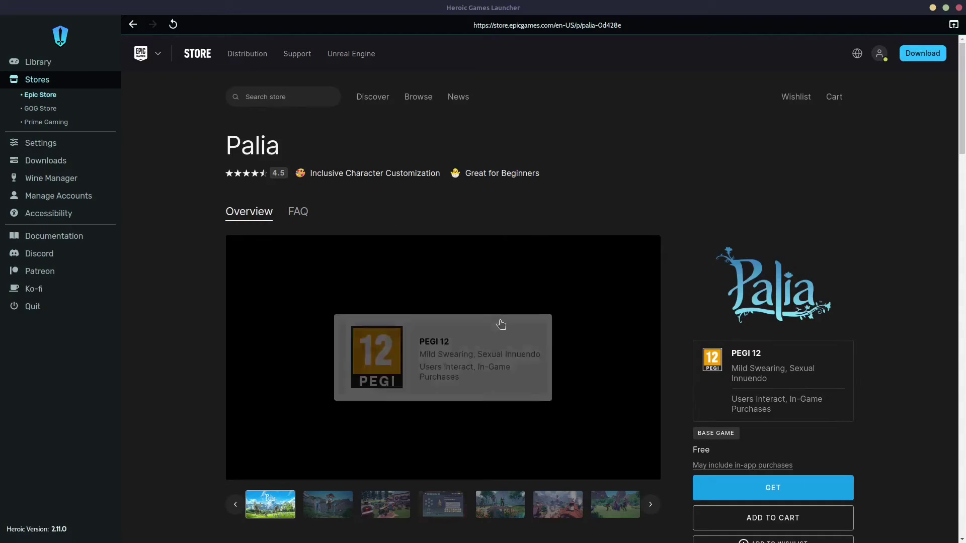
scroll(482, 324, "down", 3)
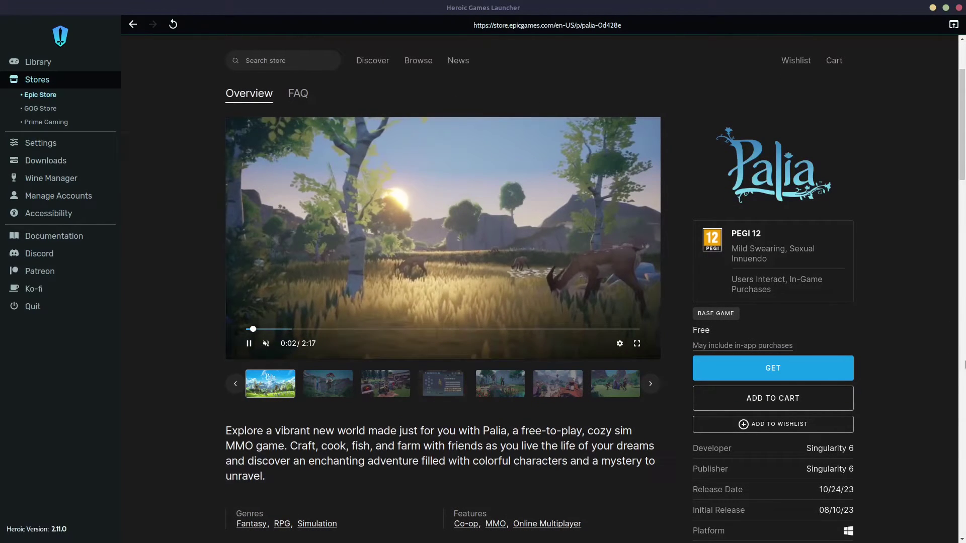
left_click(773, 369)
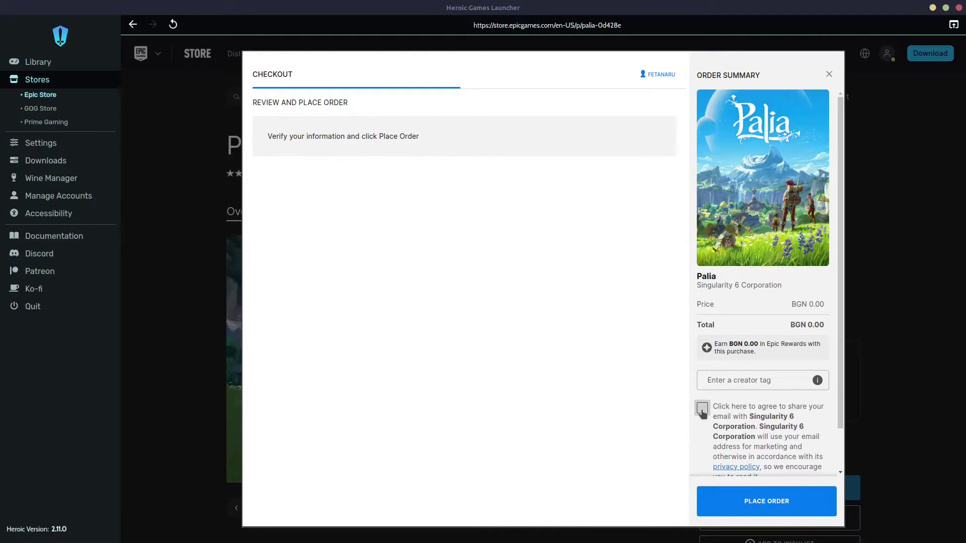
left_click(773, 507)
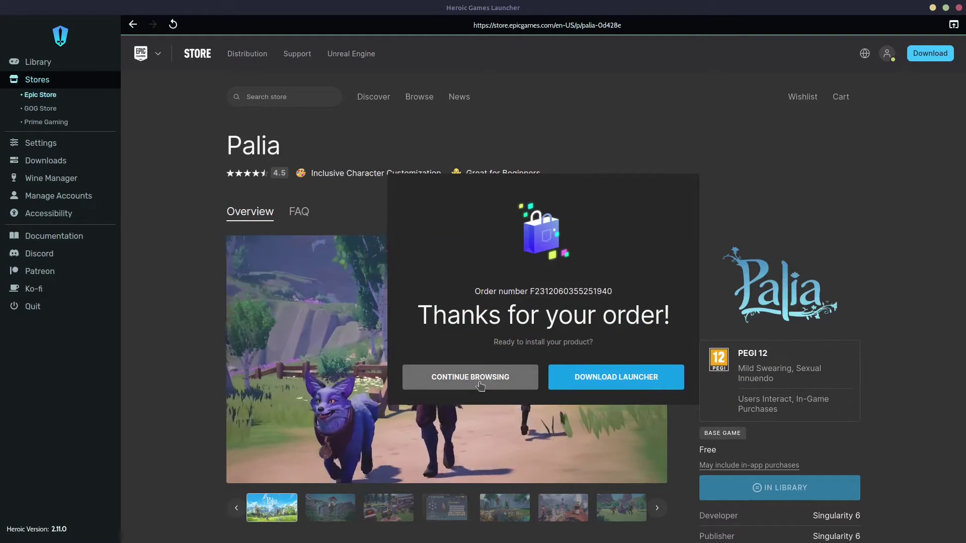
left_click(497, 389)
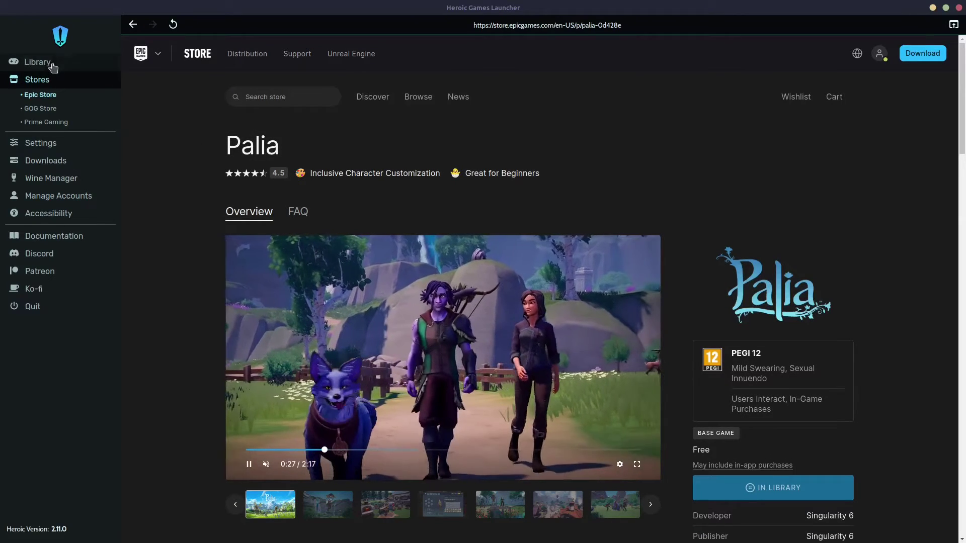
Check the game library for Palia and look at the game's Epic Store page again
left_click(50, 66)
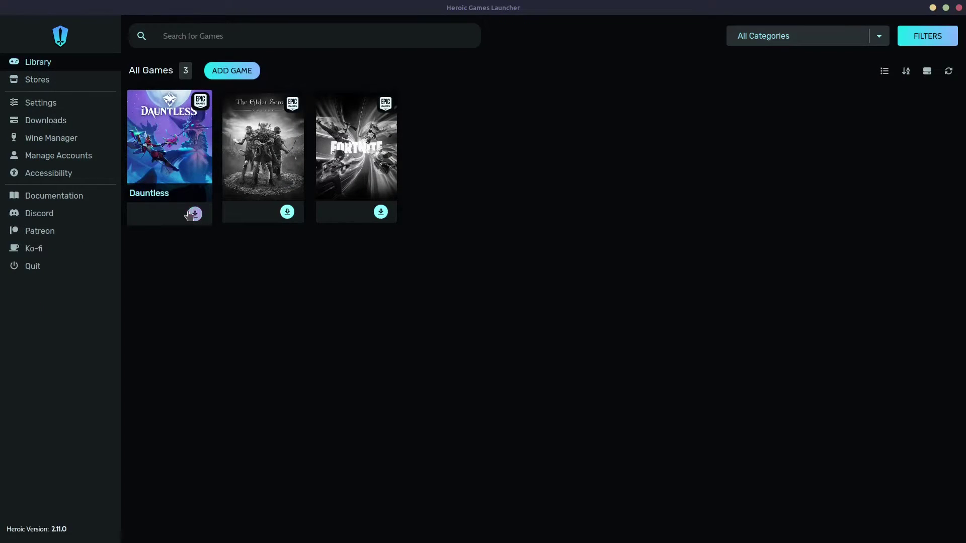
left_click(54, 79)
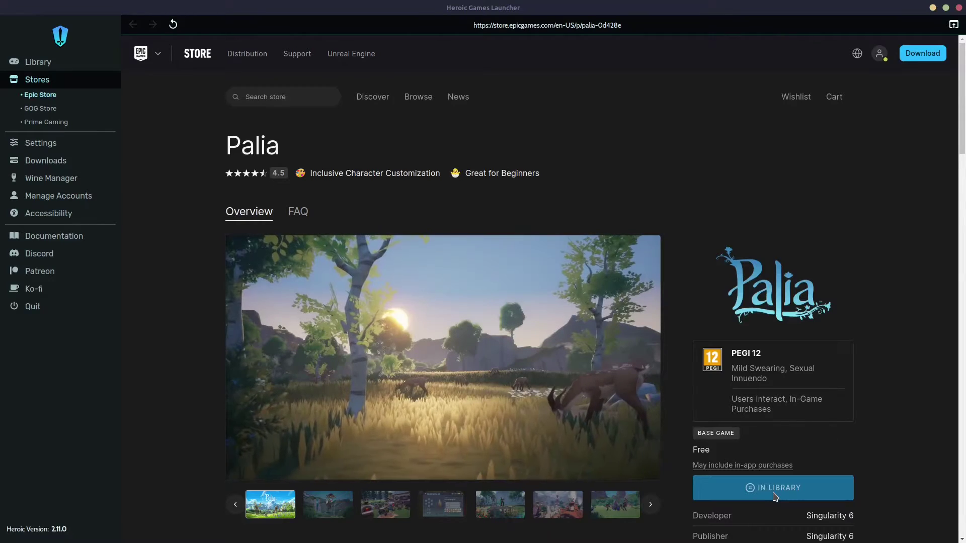
scroll(775, 497, "down", 2)
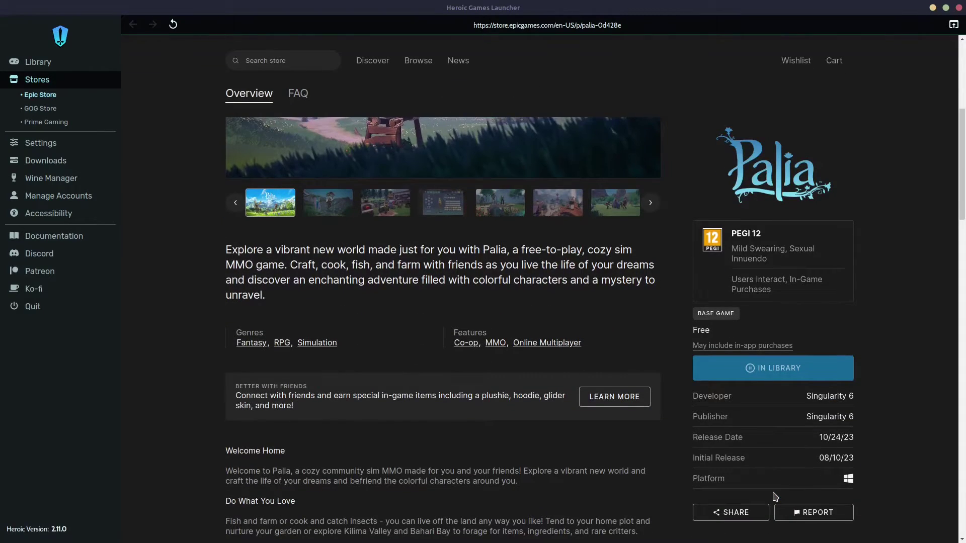
scroll(182, 60, "up", 2)
Search the game library for "palia"
left_click(35, 61)
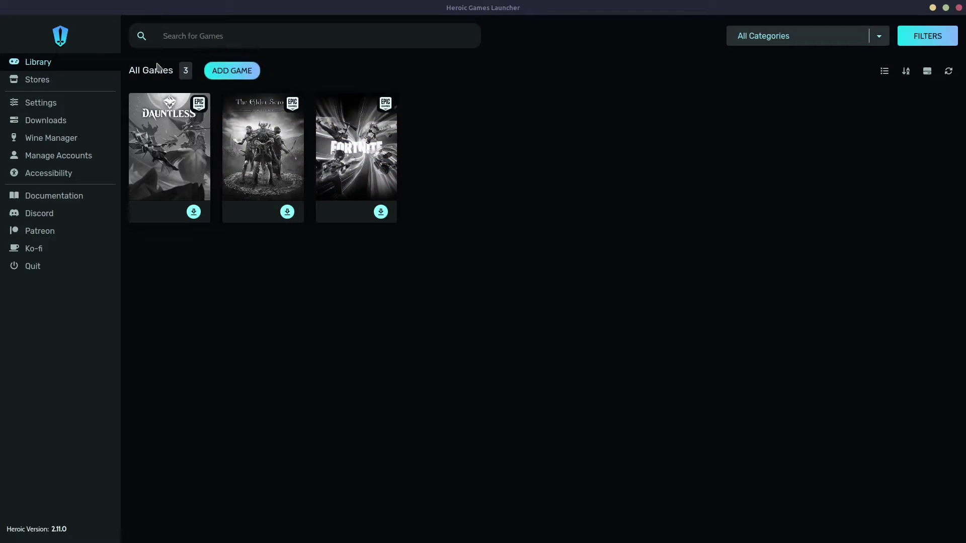
left_click(175, 43)
type("palia")
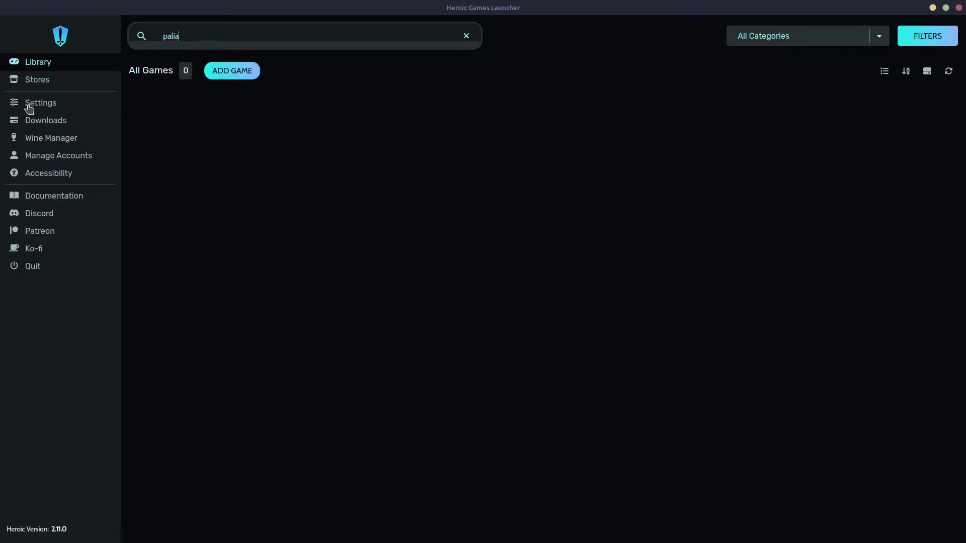
Recheck Palia's store page for its library status and open the Epic Store's Browse catalogue
left_click(31, 81)
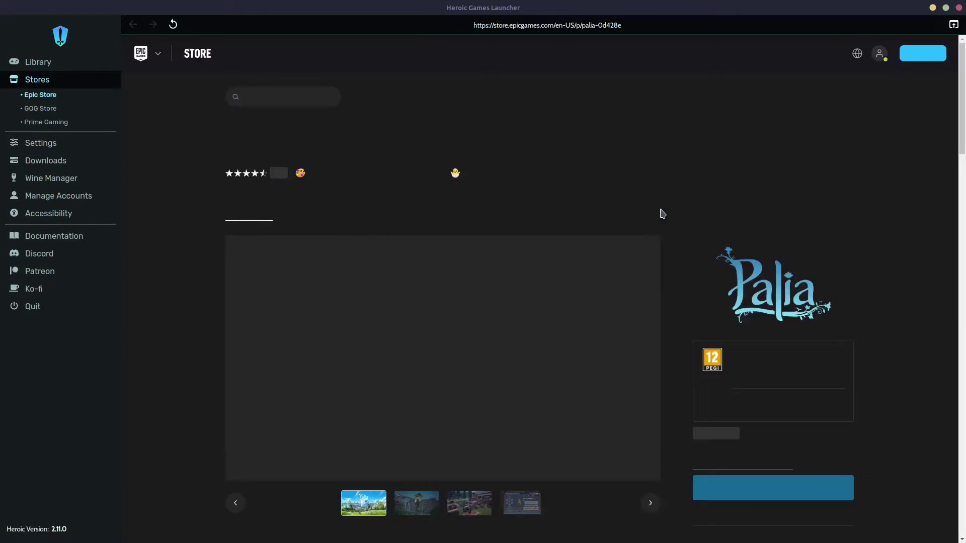
scroll(710, 255, "down", 3)
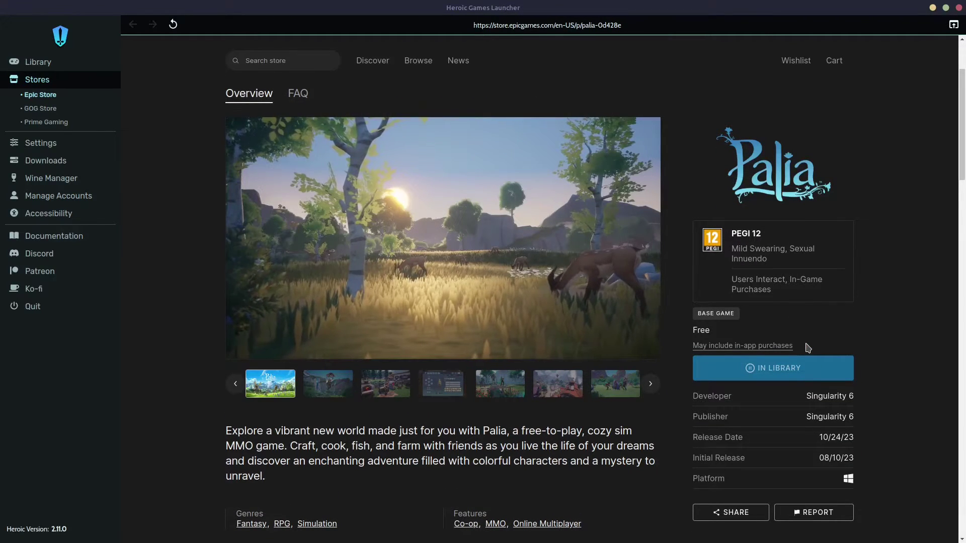
left_click(417, 61)
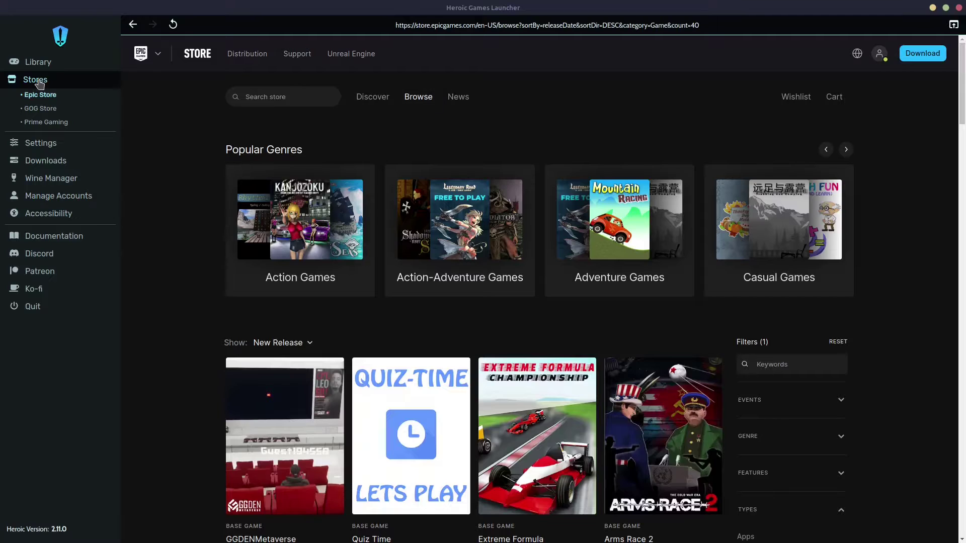
Check the game library once more and look over the overview, genres and features on Palia's store page
left_click(41, 64)
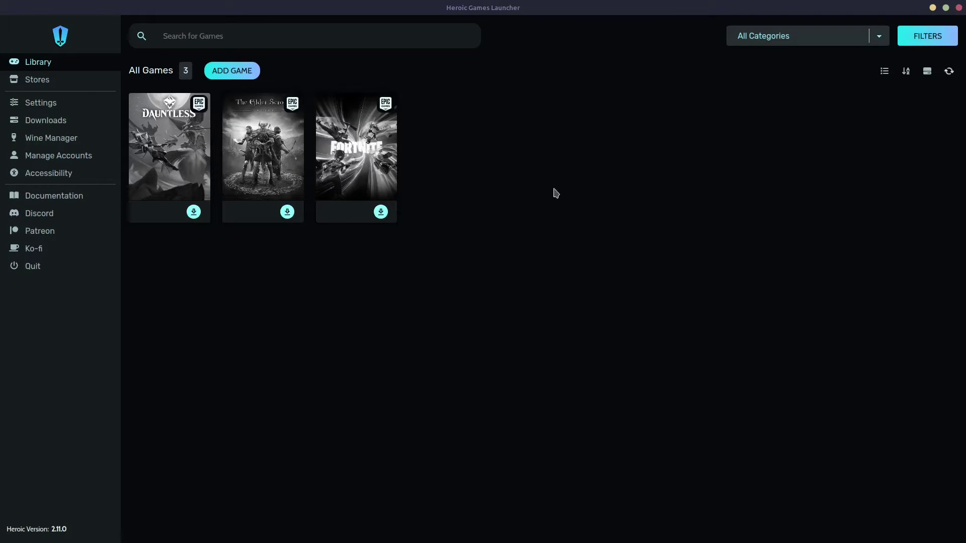
left_click(28, 81)
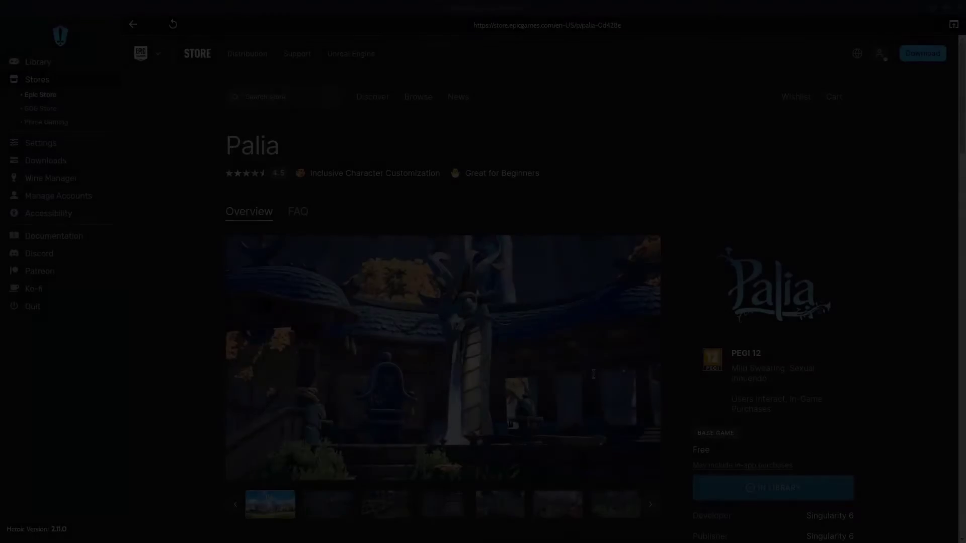
scroll(593, 374, "down", 3)
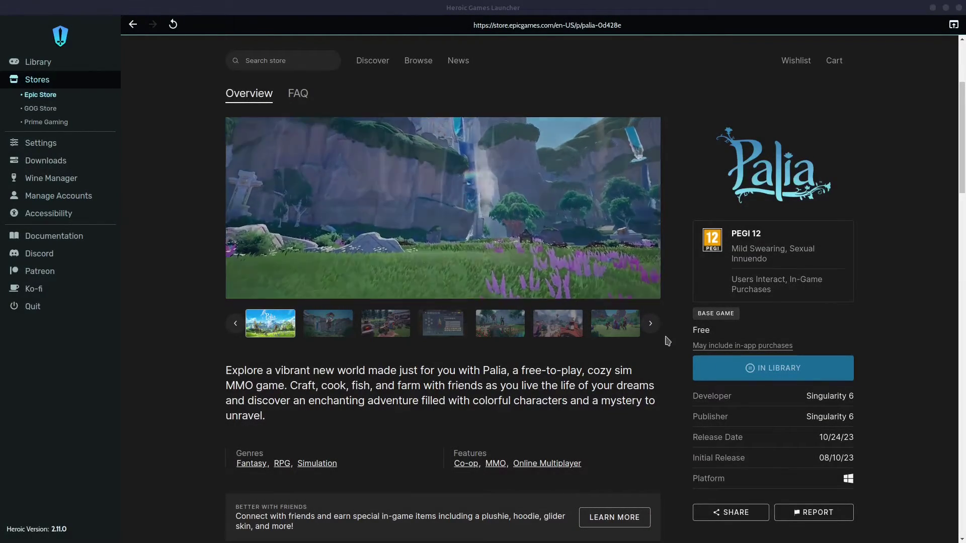
scroll(668, 327, "up", 3)
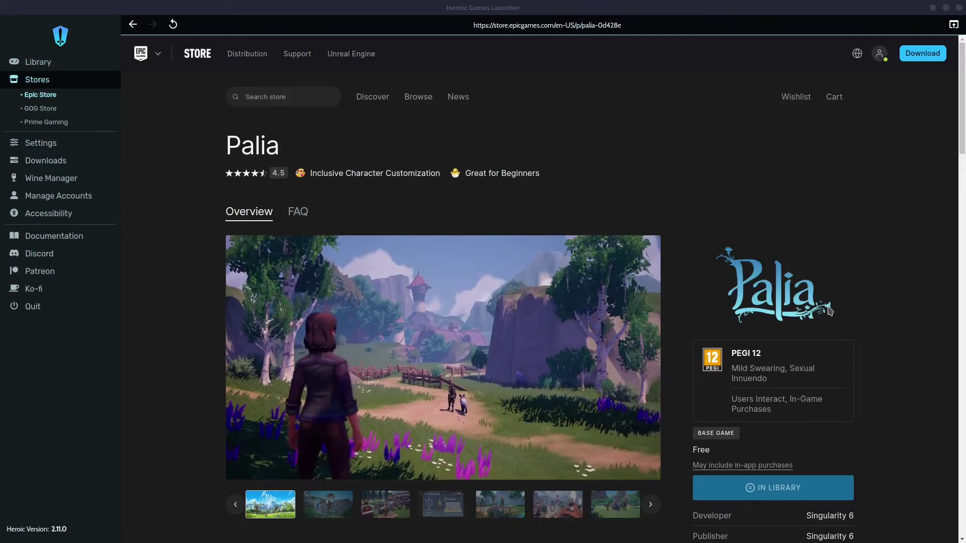
scroll(830, 311, "down", 3)
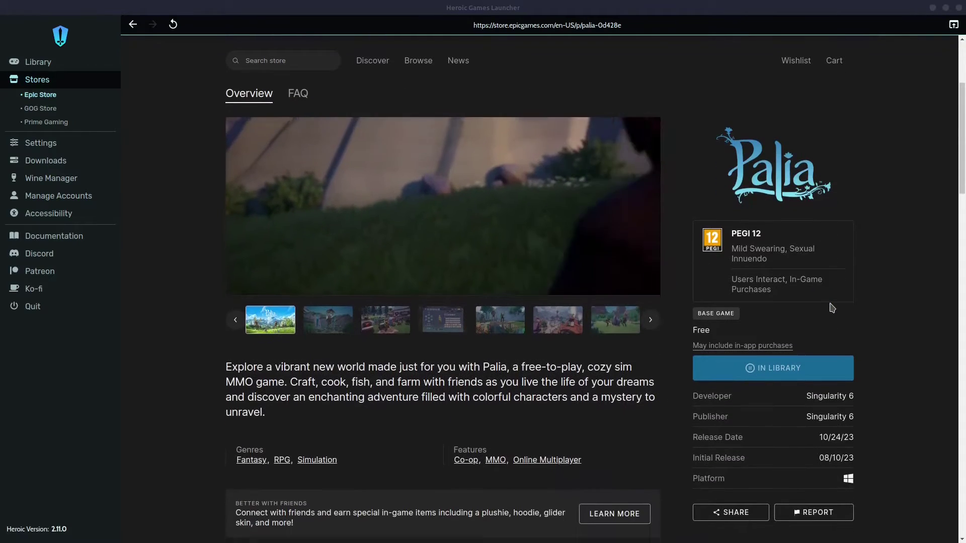
scroll(820, 308, "down", 1)
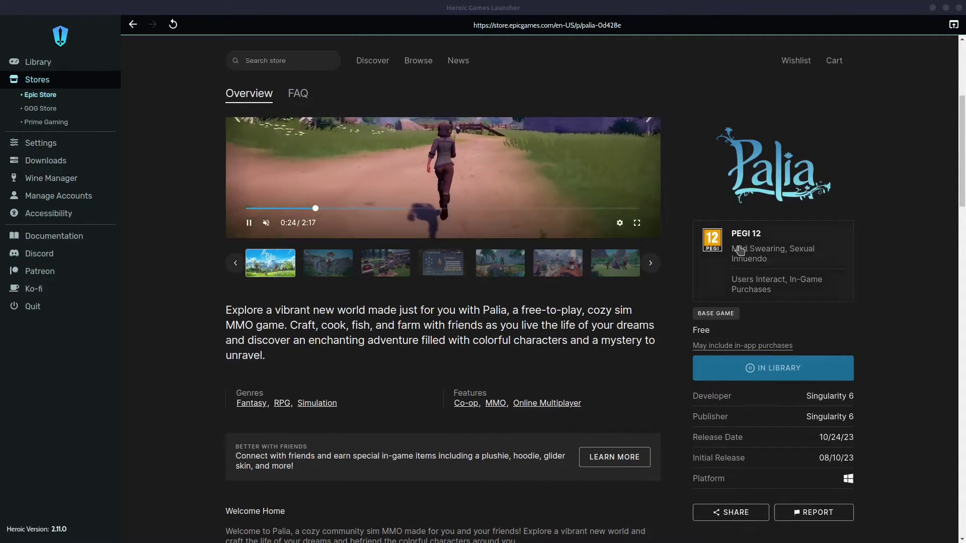
scroll(555, 338, "up", 3)
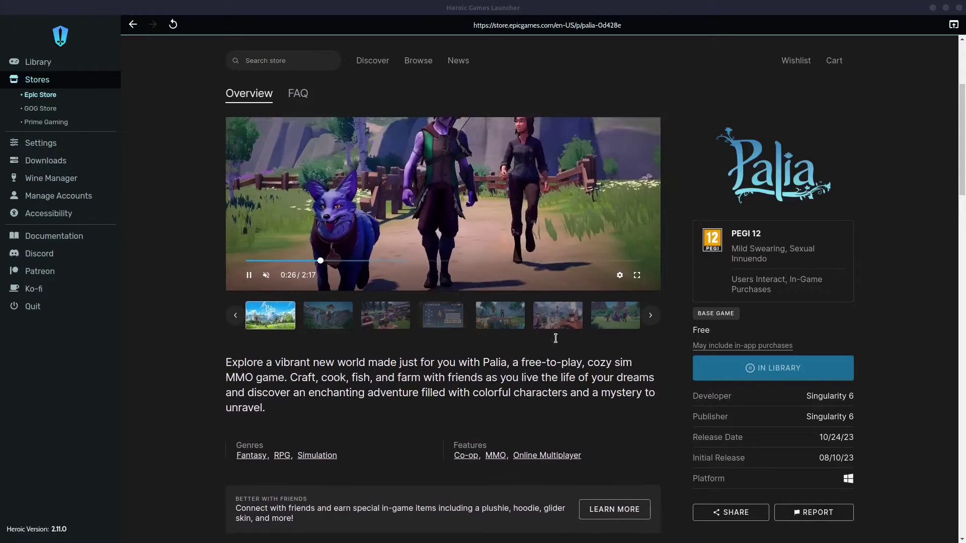
scroll(555, 338, "down", 3)
scroll(555, 338, "down", 1)
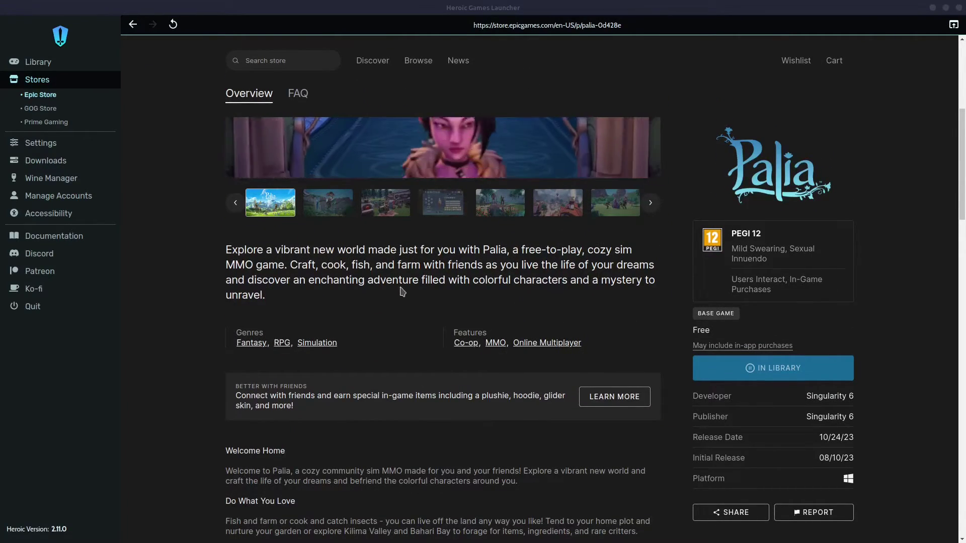
scroll(399, 289, "up", 3)
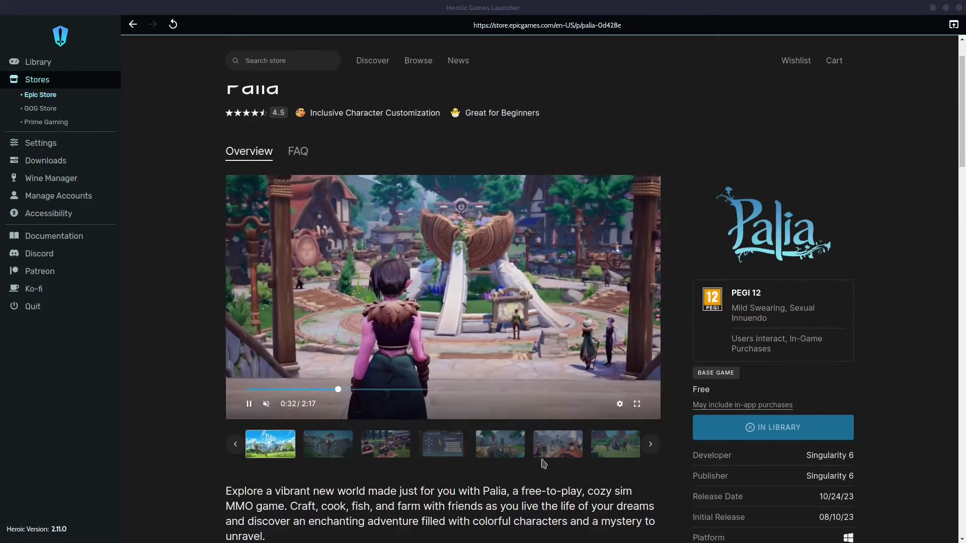
scroll(469, 375, "down", 1)
scroll(453, 372, "down", 4)
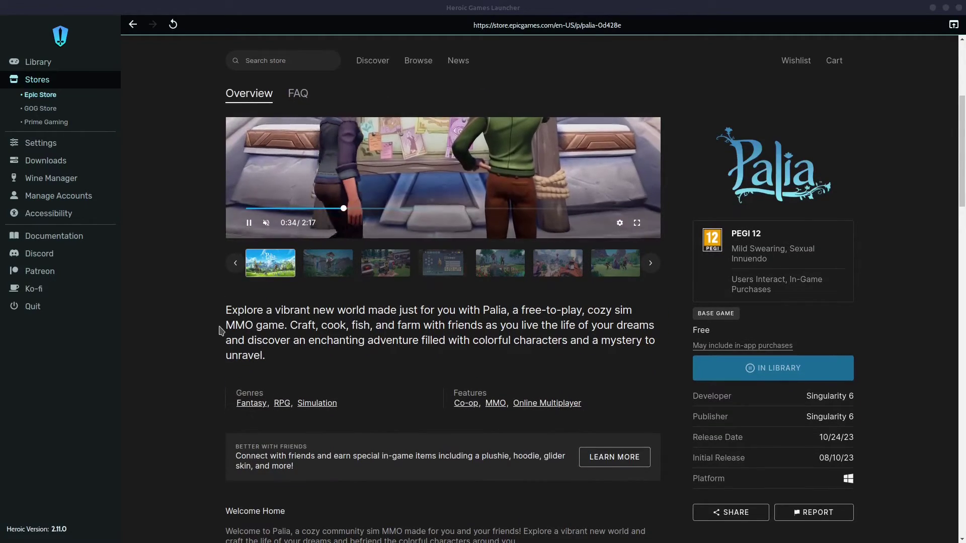
scroll(233, 311, "down", 1)
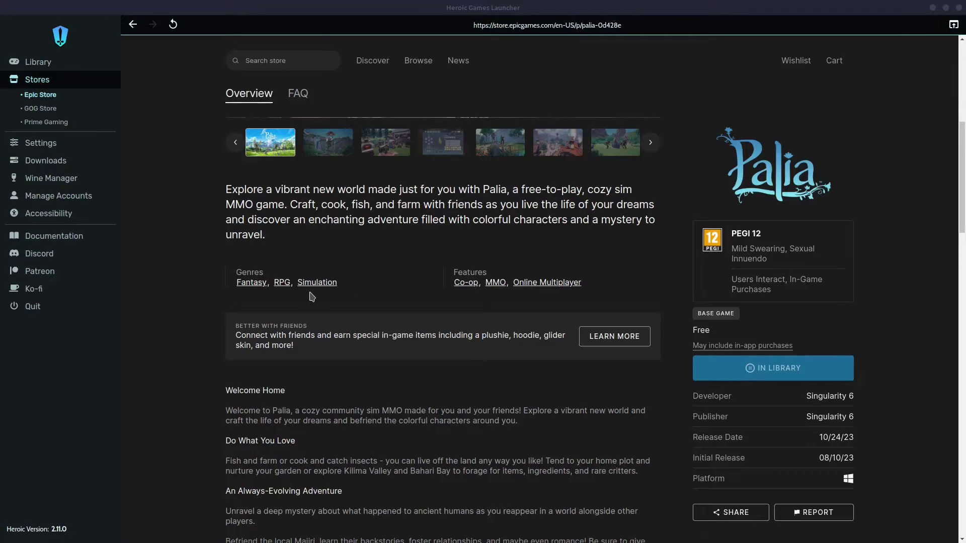
Examine the description, player ratings and Windows system requirements of Palia on its store page
scroll(464, 339, "down", 5)
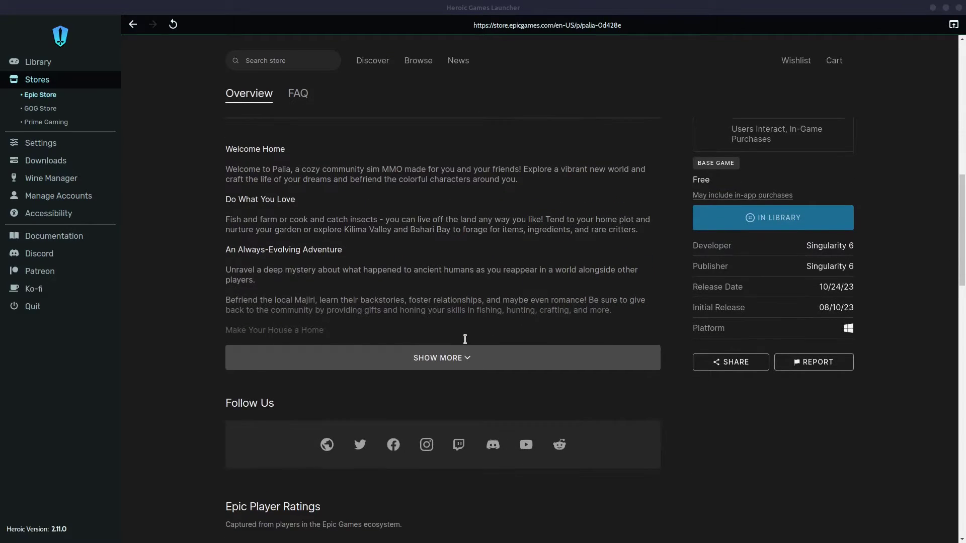
scroll(465, 339, "down", 3)
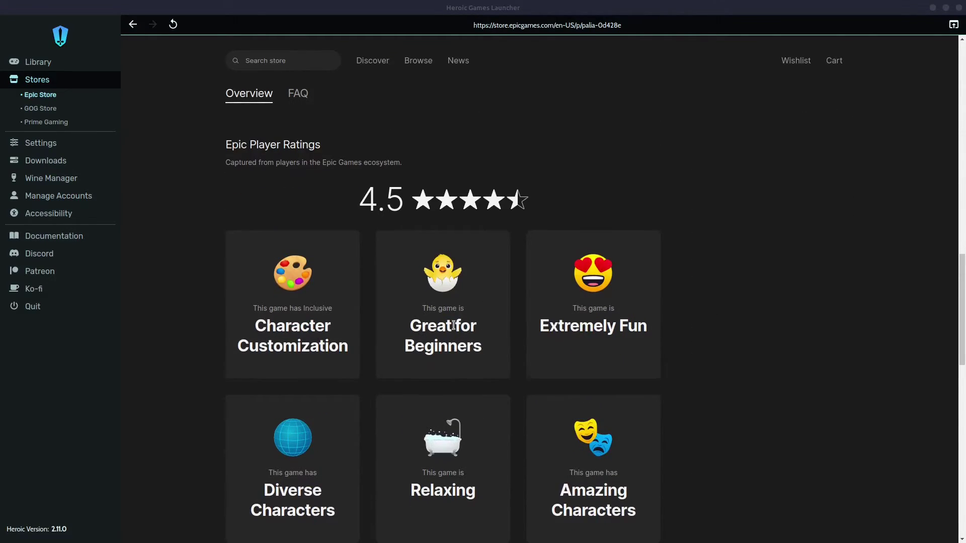
scroll(521, 357, "down", 3)
scroll(571, 323, "up", 3)
scroll(575, 343, "down", 7)
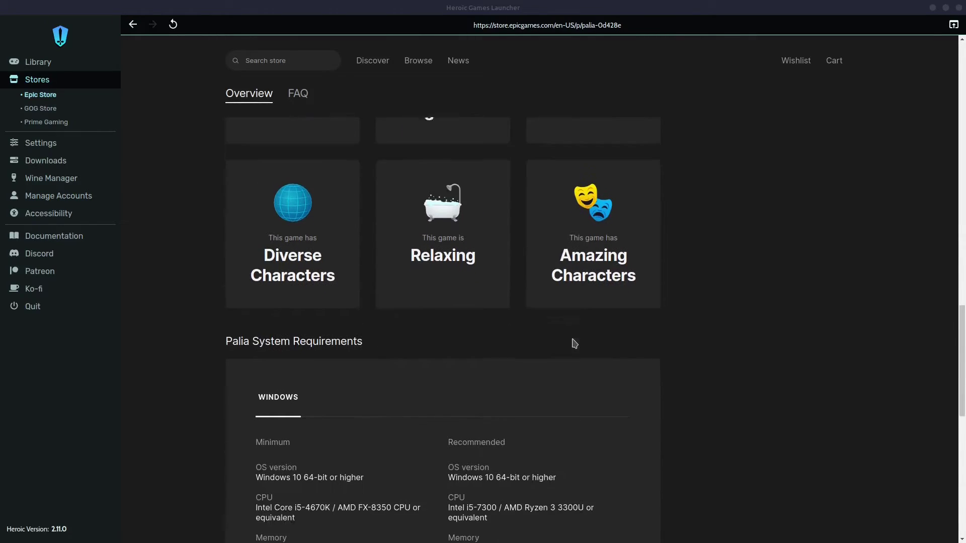
scroll(575, 343, "down", 1)
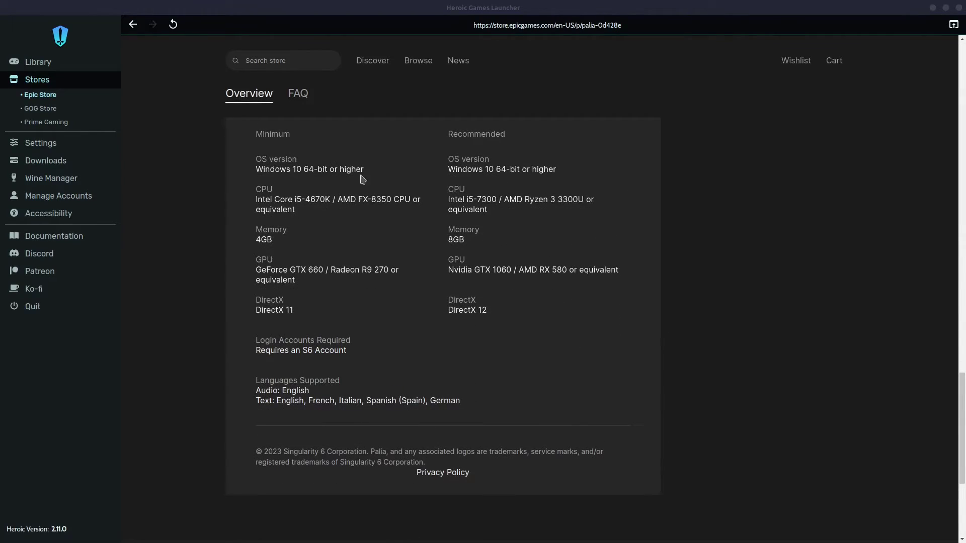
scroll(545, 304, "down", 3)
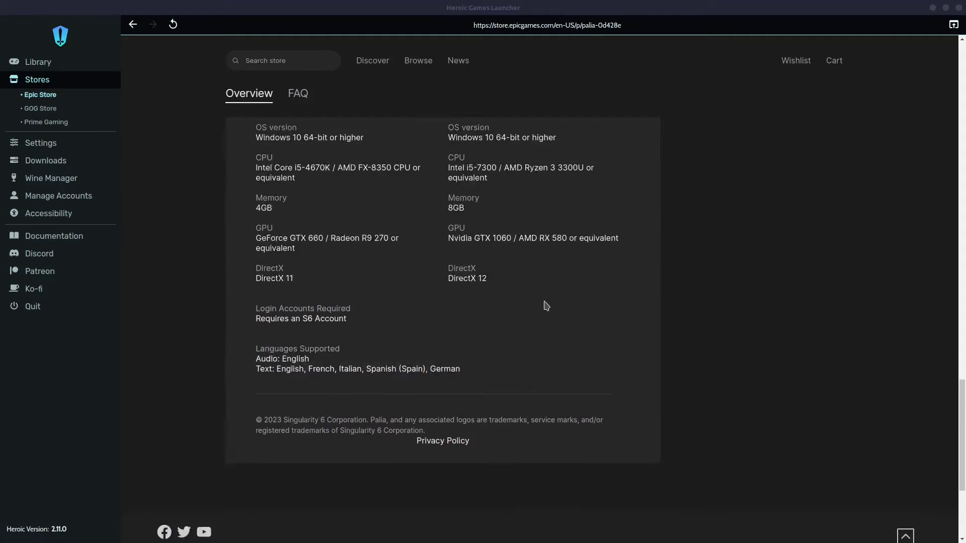
scroll(548, 312, "up", 15)
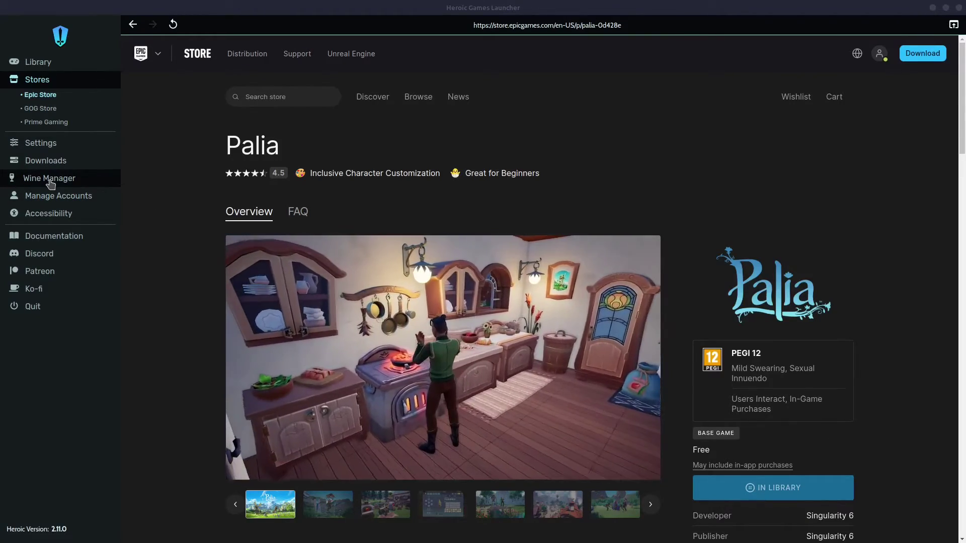
Start downloading Wine-GE-Proton8-25 in the Wine Manager and show the list of Proton-GE versions
left_click(54, 180)
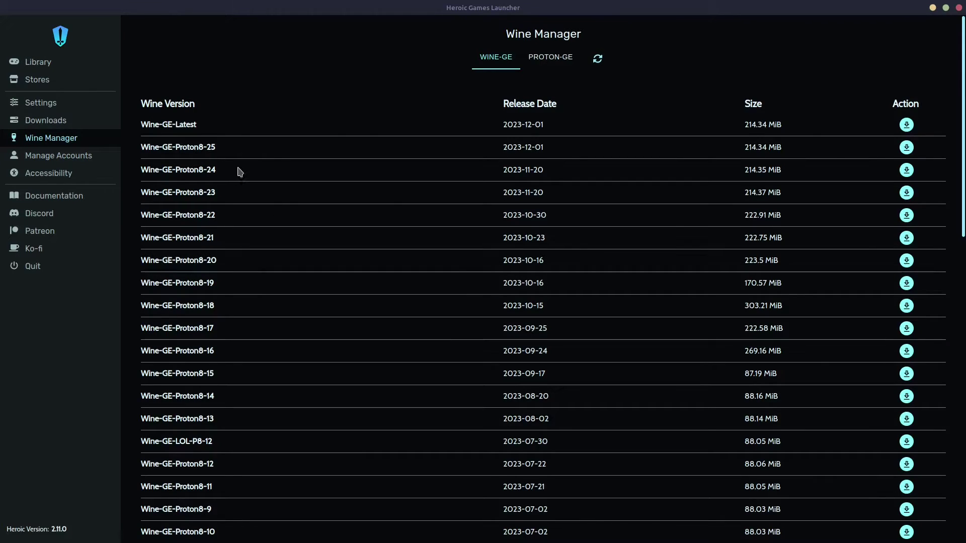
scroll(253, 171, "down", 18)
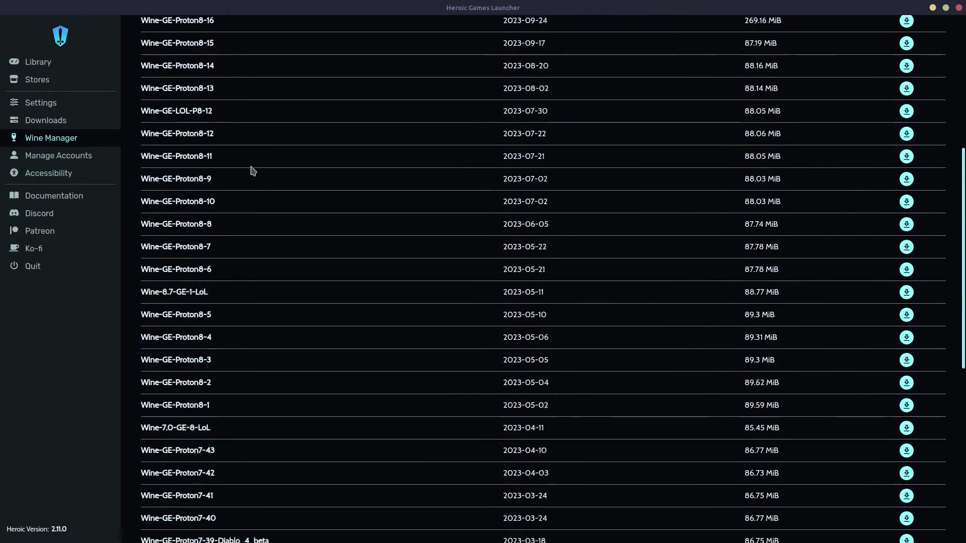
scroll(253, 171, "up", 18)
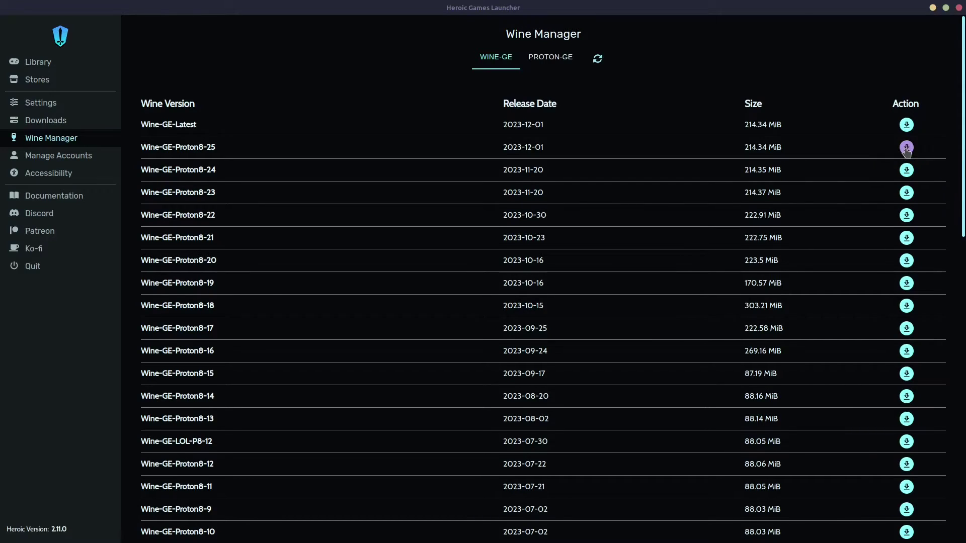
left_click(907, 149)
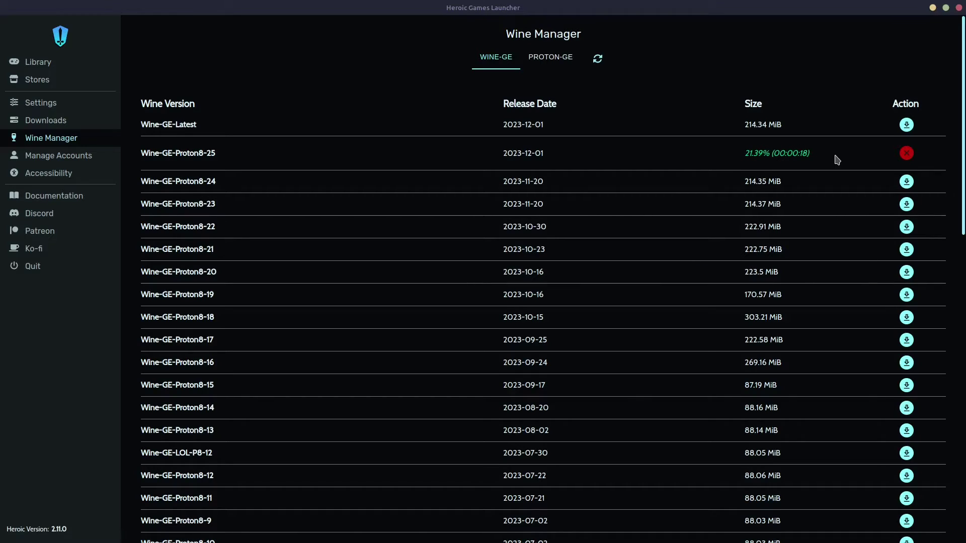
left_click(552, 62)
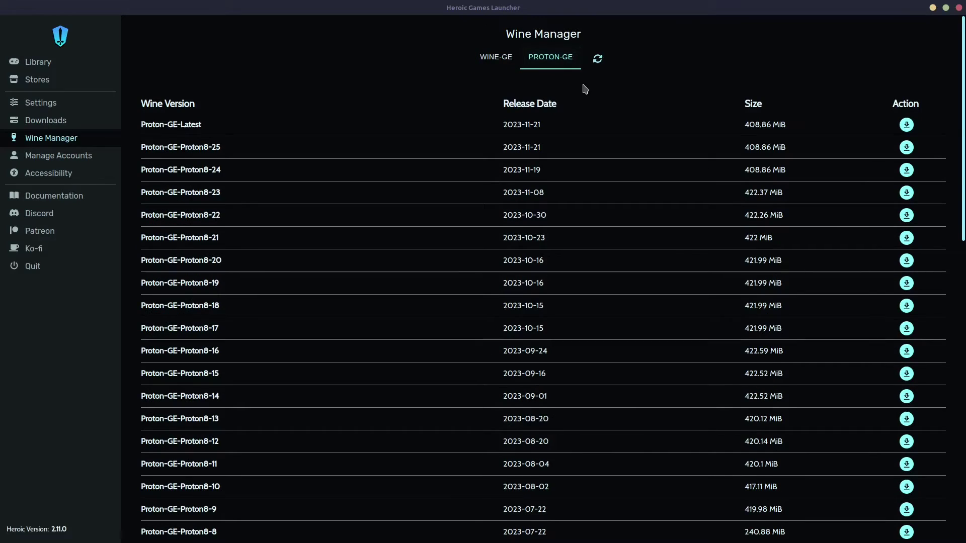
Start downloading Proton-GE-Proton8-25 and return to the game library
left_click(907, 147)
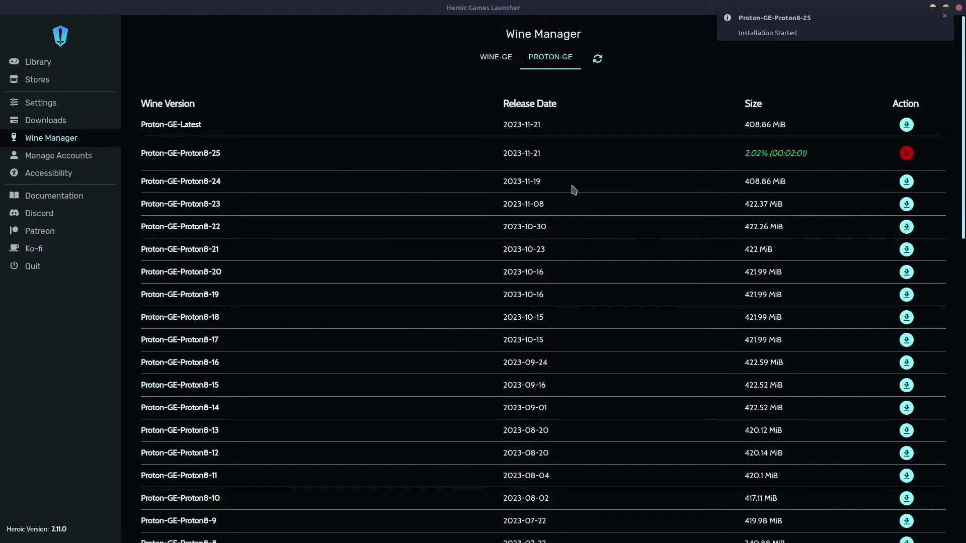
left_click(47, 66)
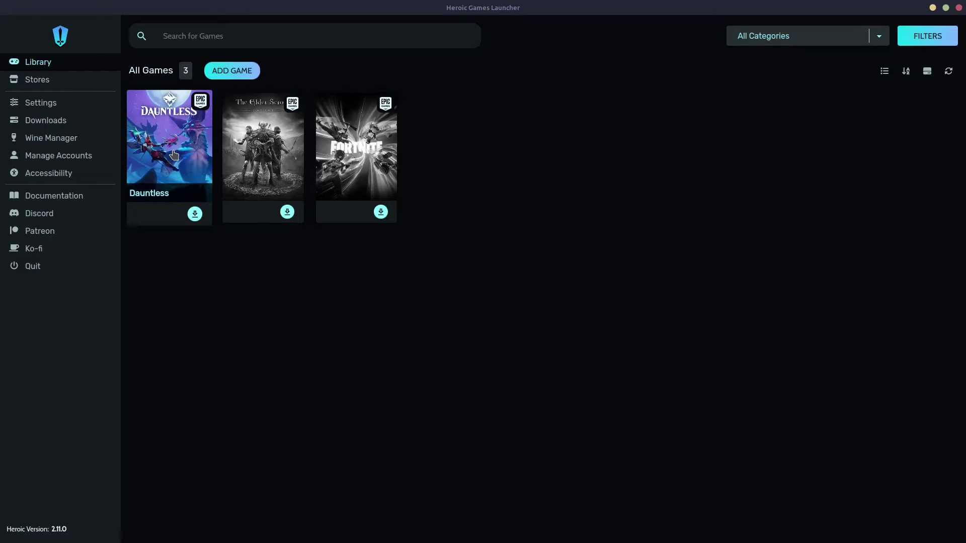
Check the anticheat software and its Linux support status on Dauntless's game page, and return to the library
left_click(172, 155)
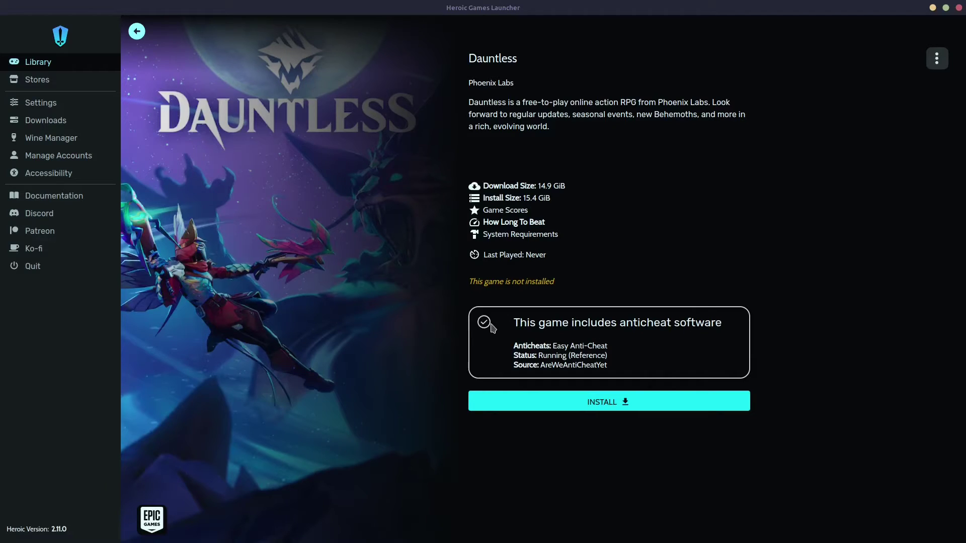
left_click_drag(513, 323, 683, 340)
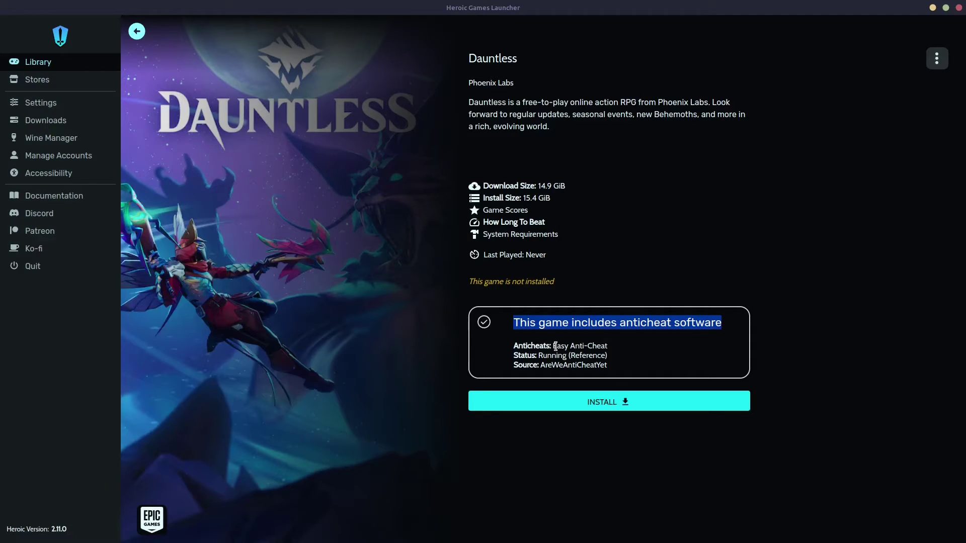
left_click_drag(556, 346, 617, 354)
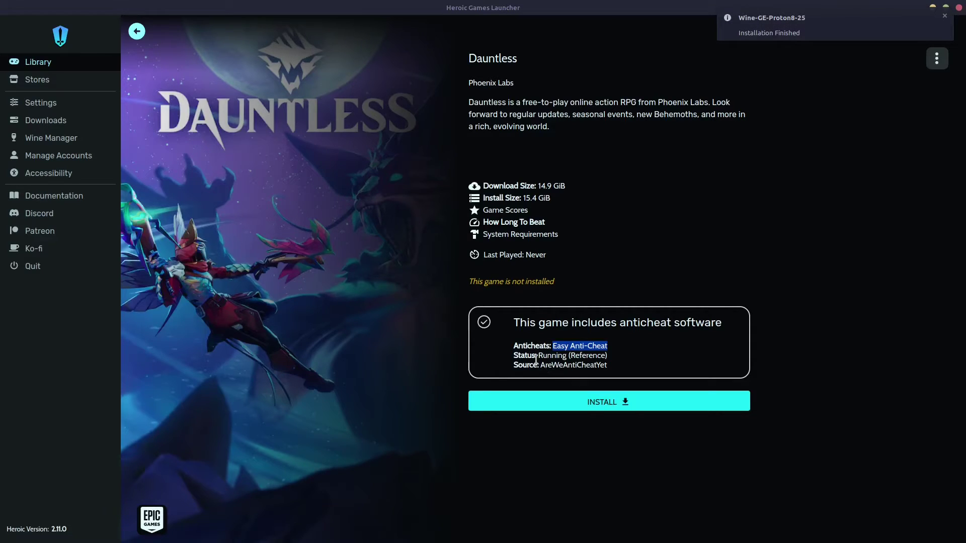
left_click_drag(539, 355, 617, 361)
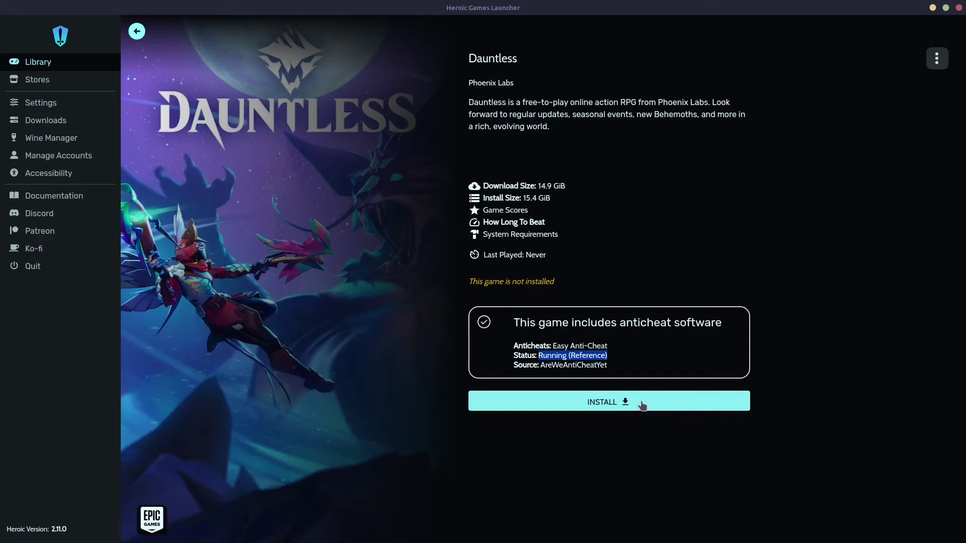
left_click(136, 32)
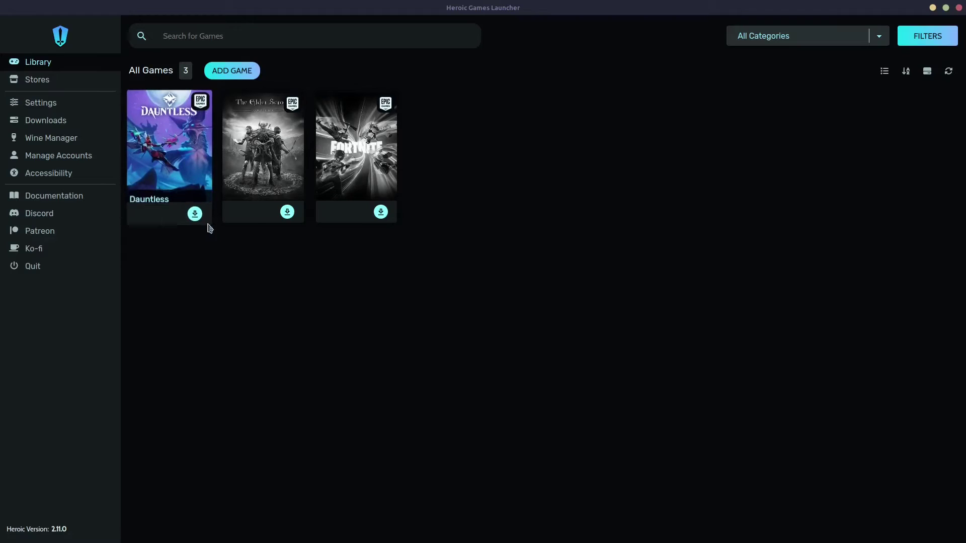
Check the anticheat notice and support status on Fortnite's game page, and return to the library
left_click(369, 164)
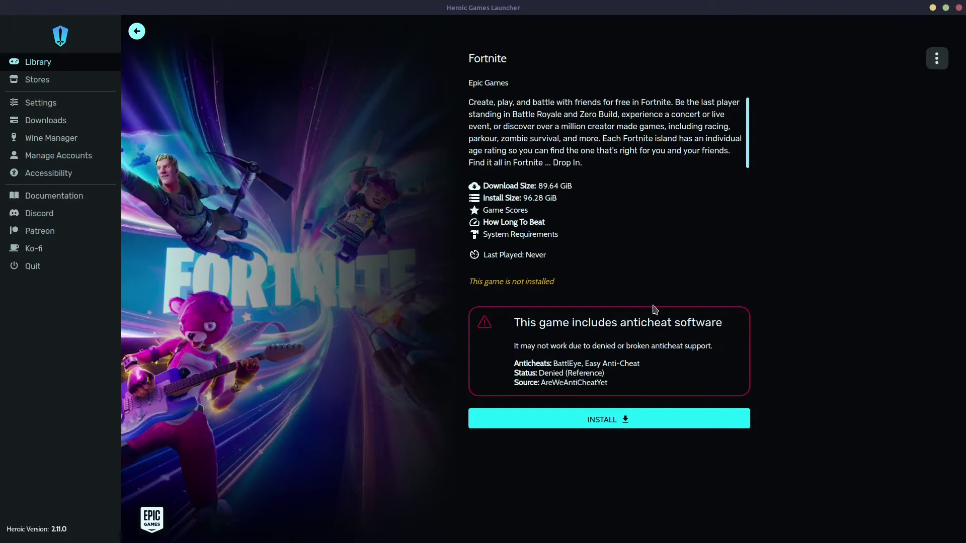
triple_click(516, 327)
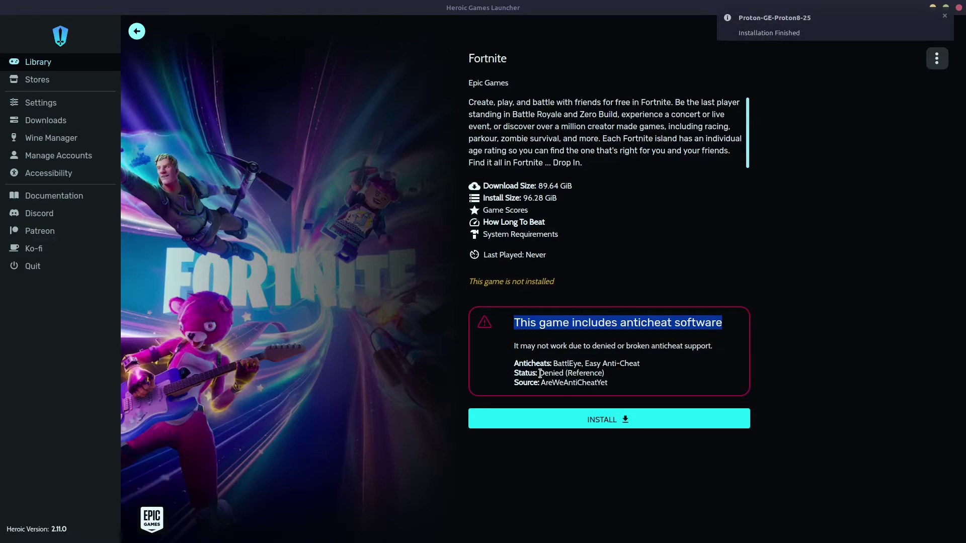
left_click_drag(539, 375, 609, 377)
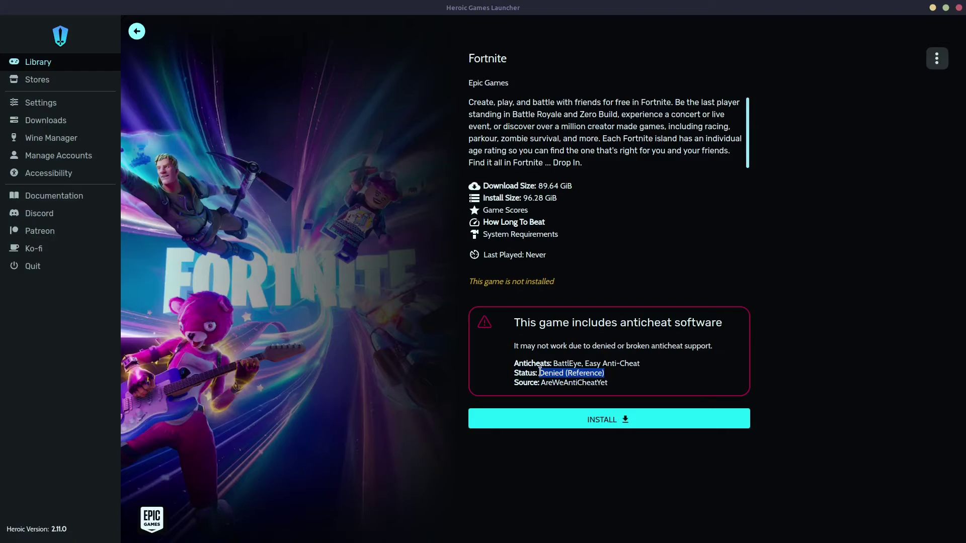
left_click_drag(539, 373, 609, 375)
left_click(626, 376)
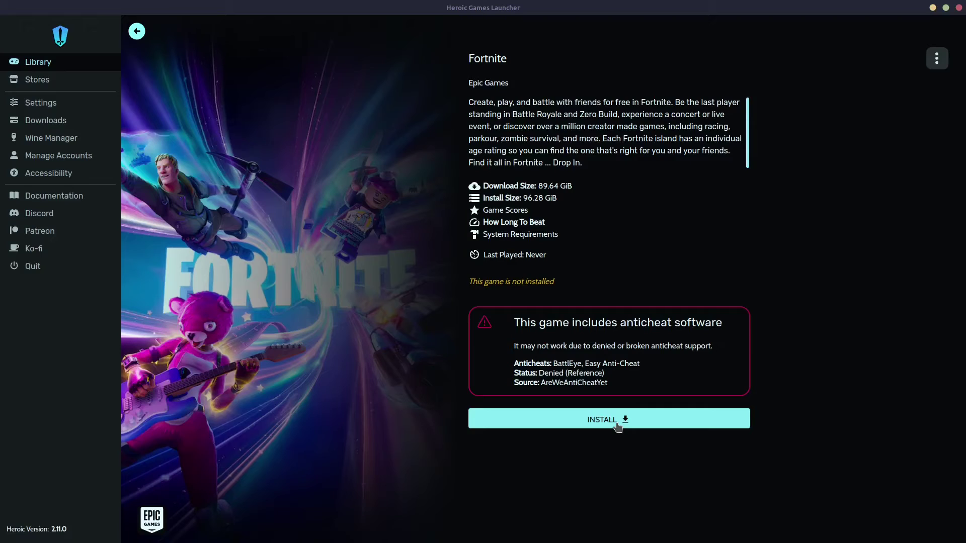
left_click(136, 31)
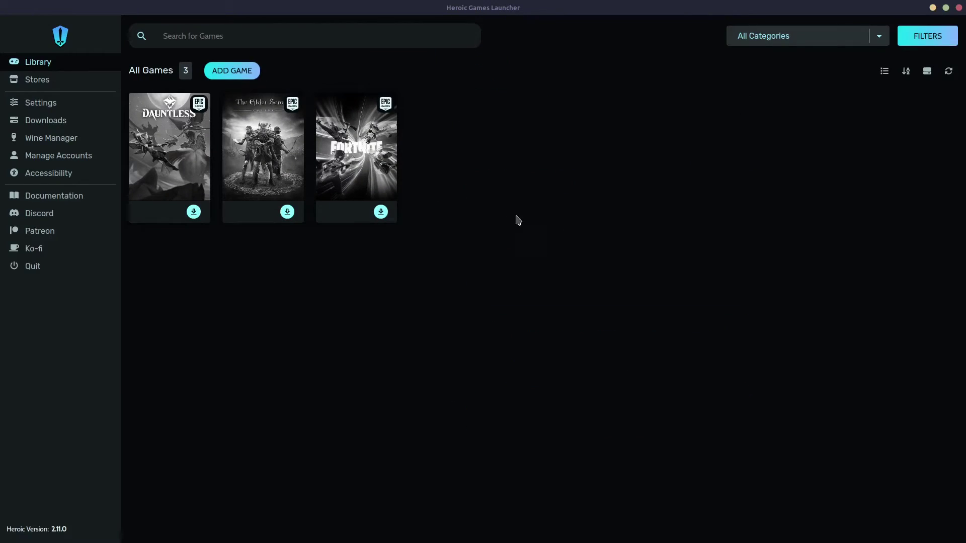
Open Palia's game page from the library and bring up its install options
left_click(266, 151)
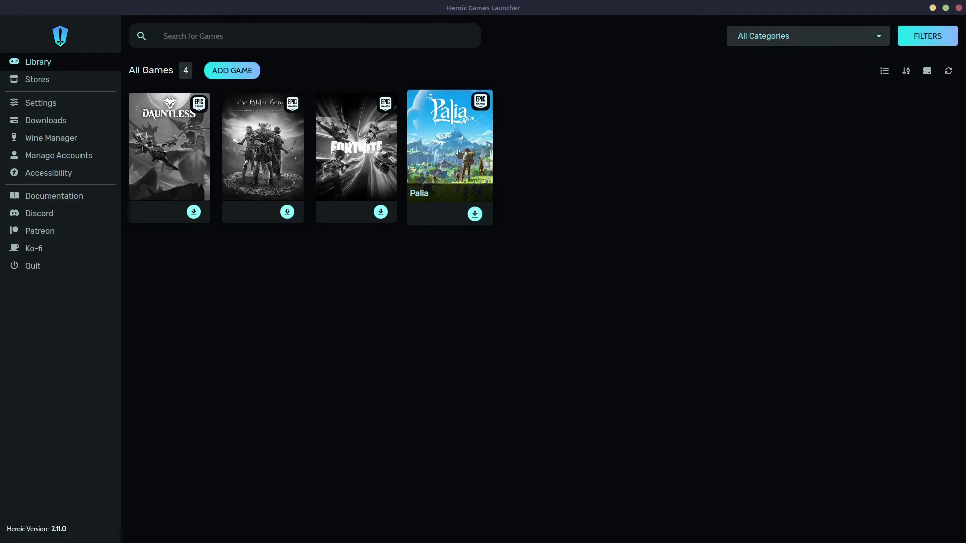
left_click(459, 155)
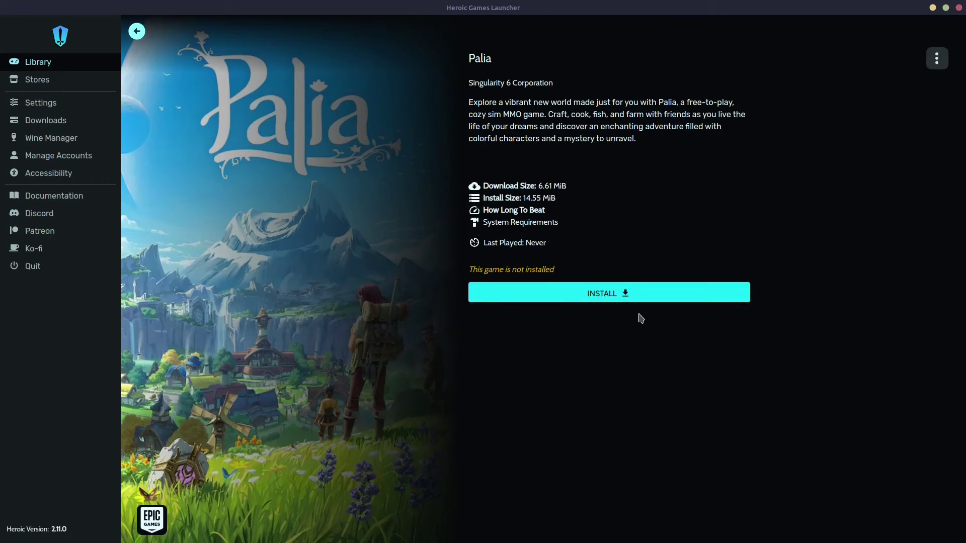
left_click(614, 297)
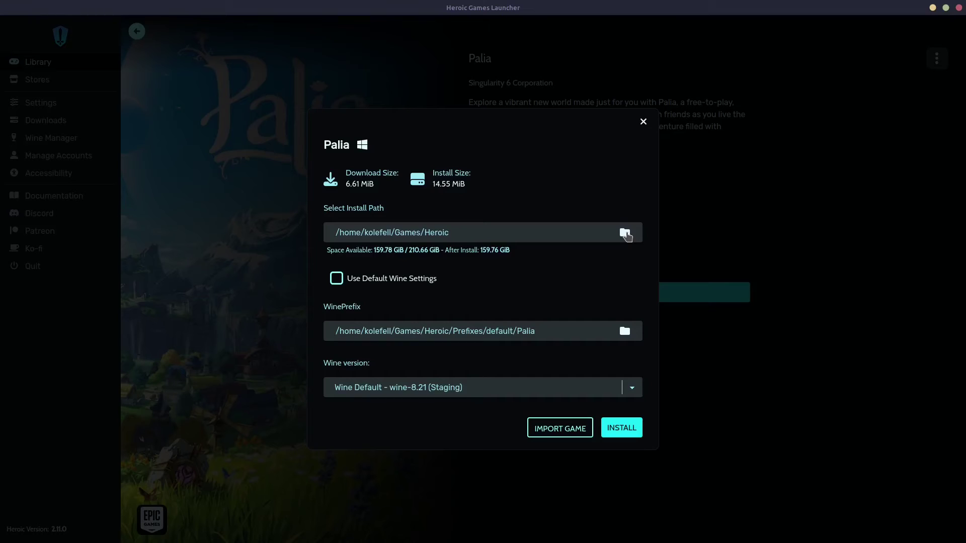
Set Palia's install path to a new folder named Heroic inside Gamez on the data home drive
left_click(625, 235)
left_click(255, 226)
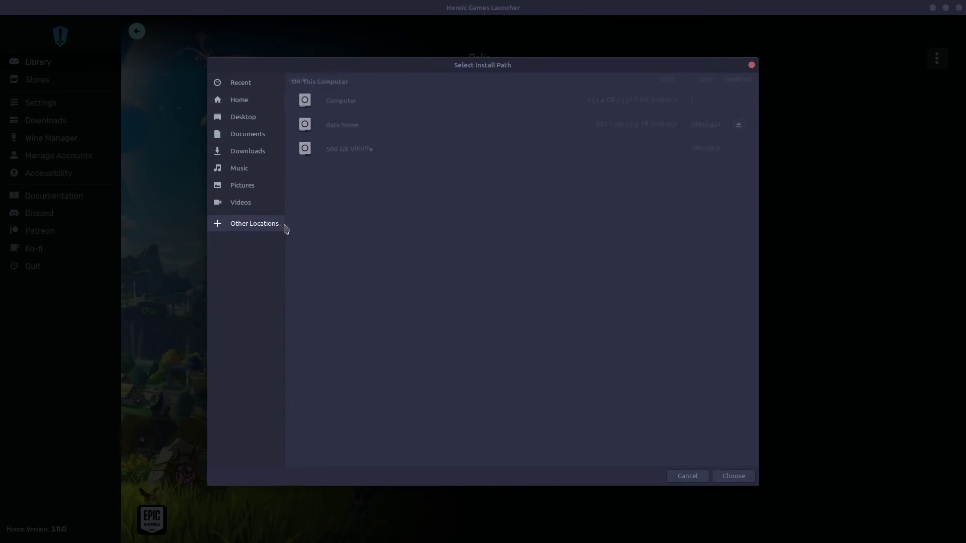
left_click(333, 153)
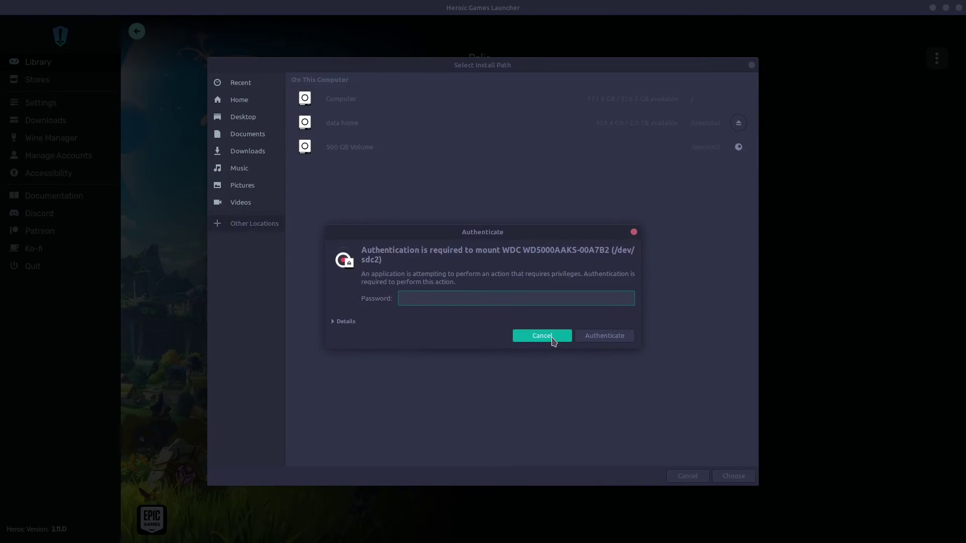
left_click(552, 339)
left_click(351, 123)
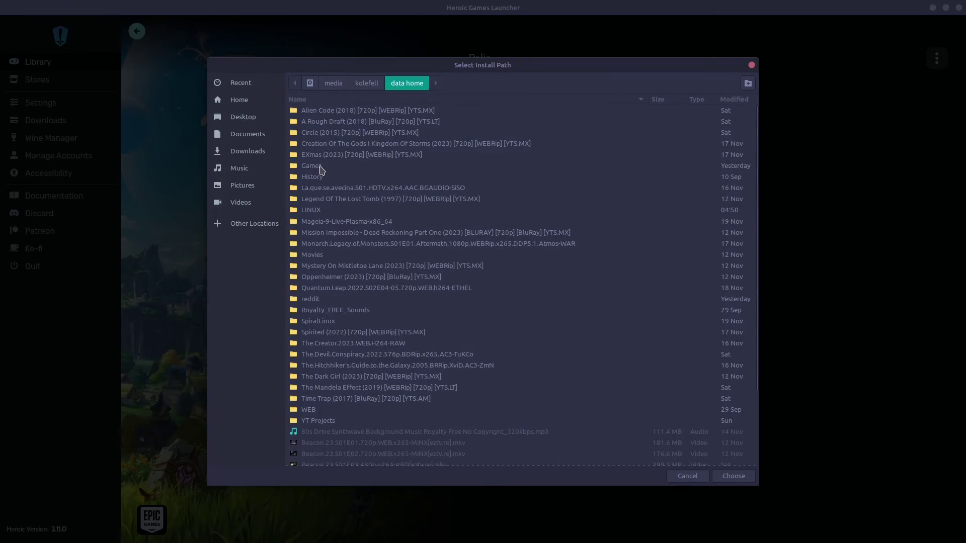
double_click(317, 167)
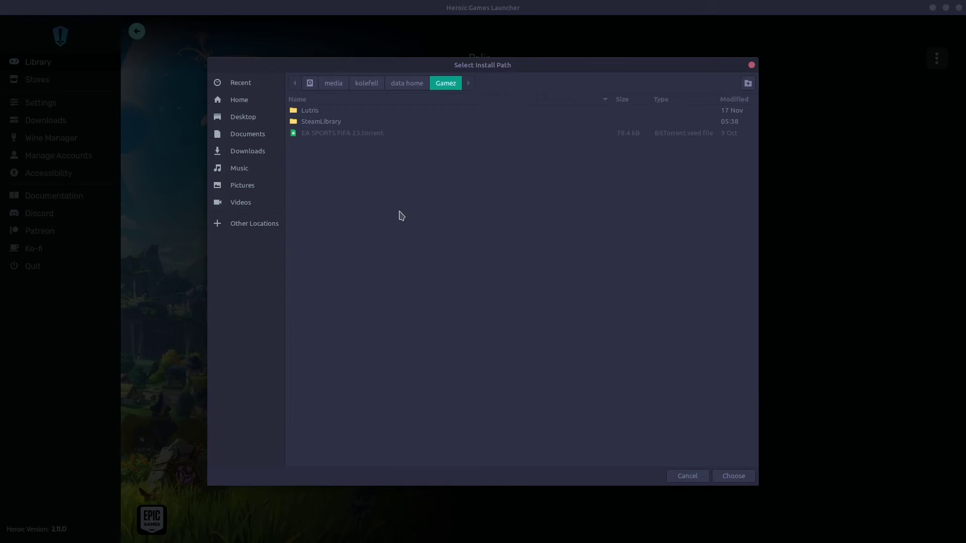
left_click(751, 83)
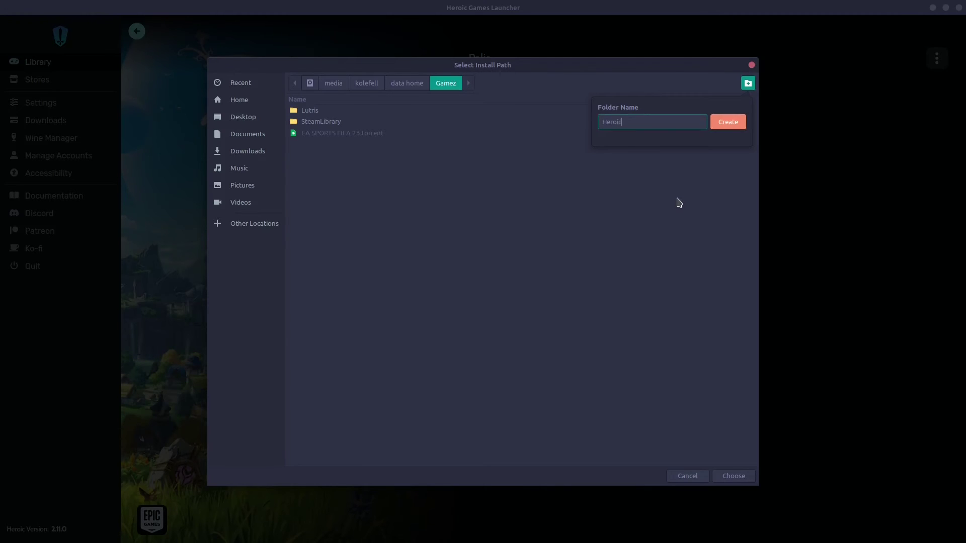
key("Return")
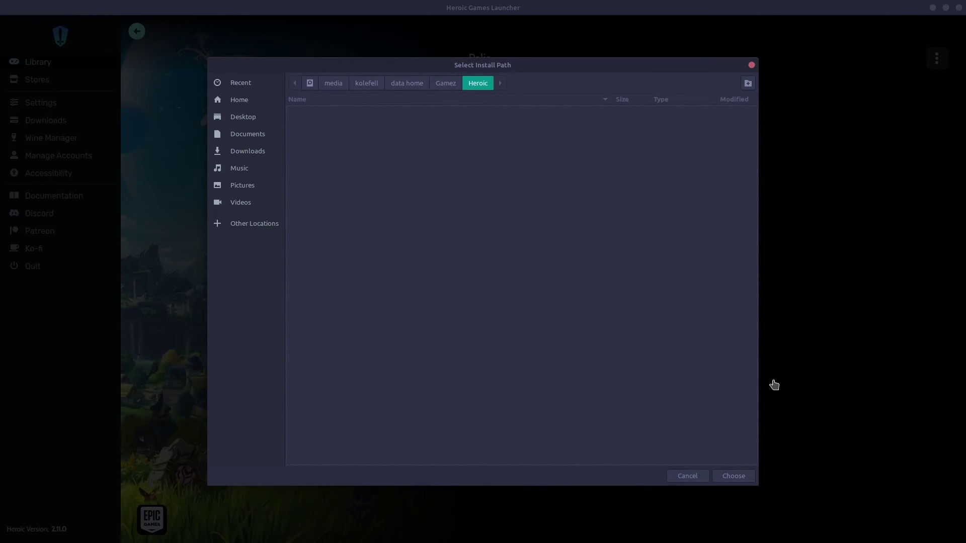
left_click(742, 475)
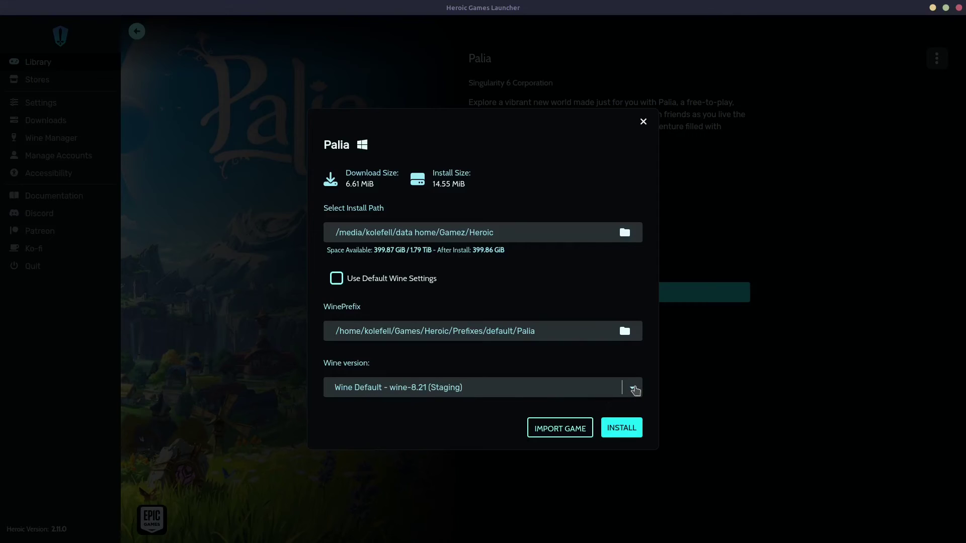
Choose Wine-GE-Proton8-25 as the Wine version for Palia and install the game
left_click(633, 388)
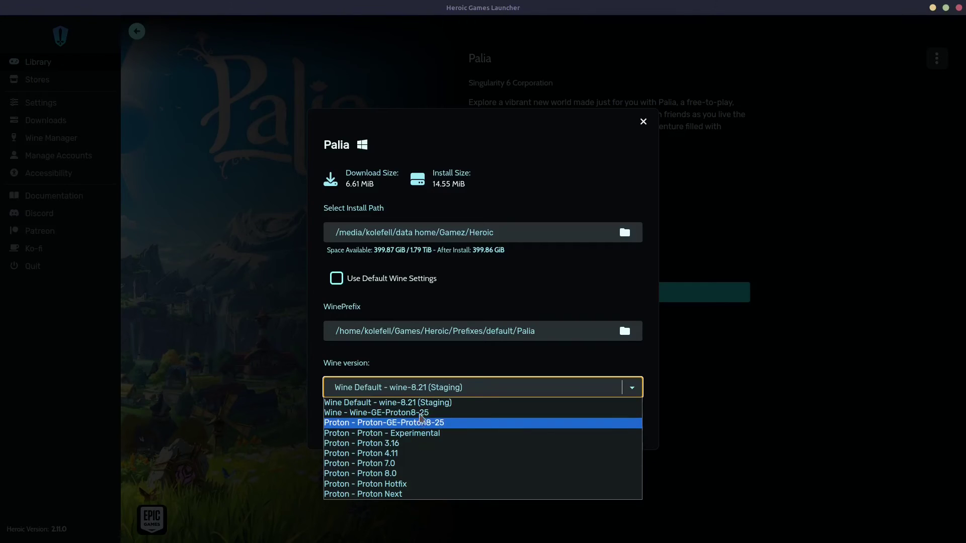
left_click(421, 413)
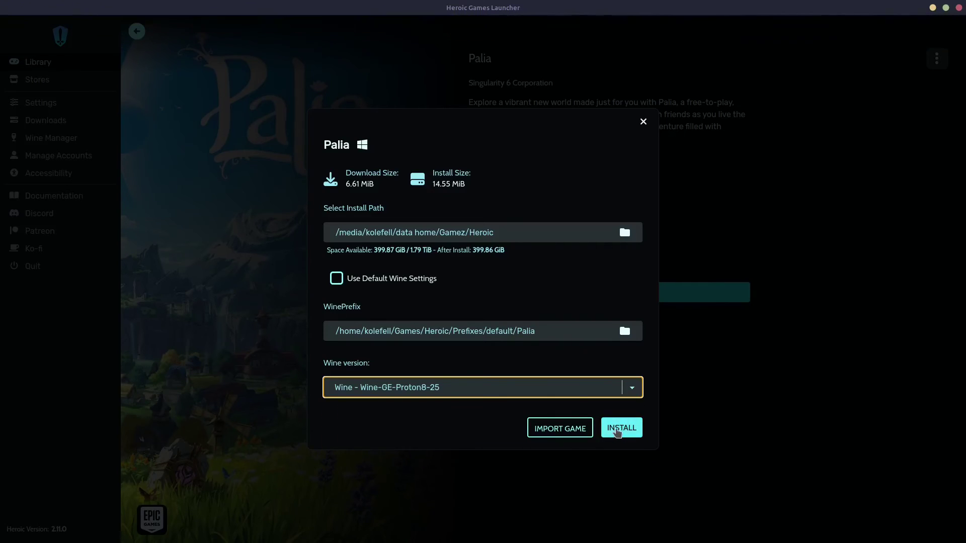
left_click(620, 428)
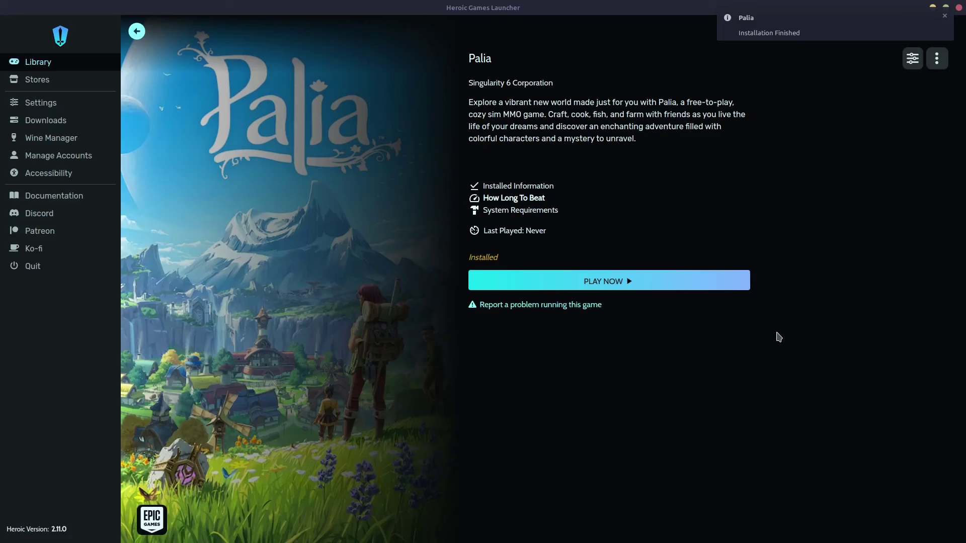
Launch Palia from its game page and dismiss the desktop notification
left_click(723, 282)
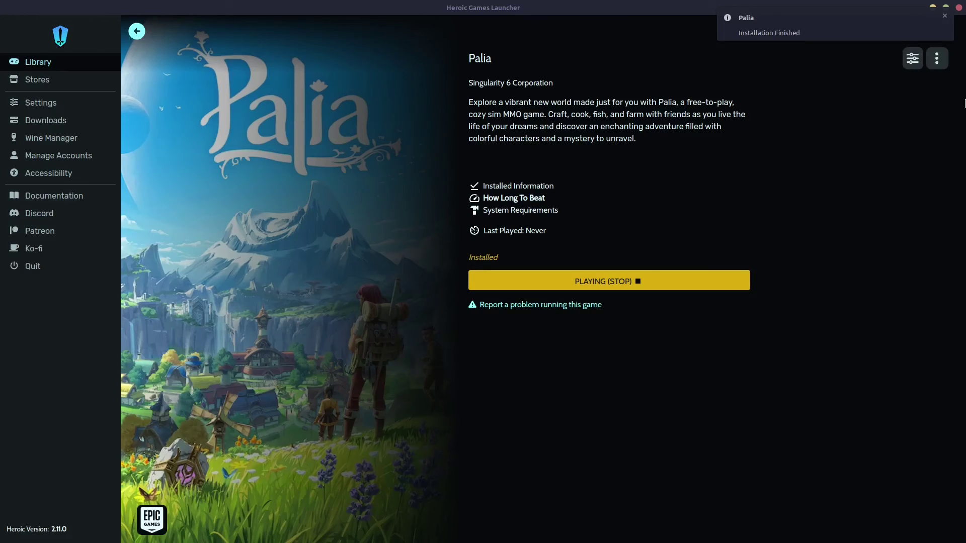
left_click(945, 16)
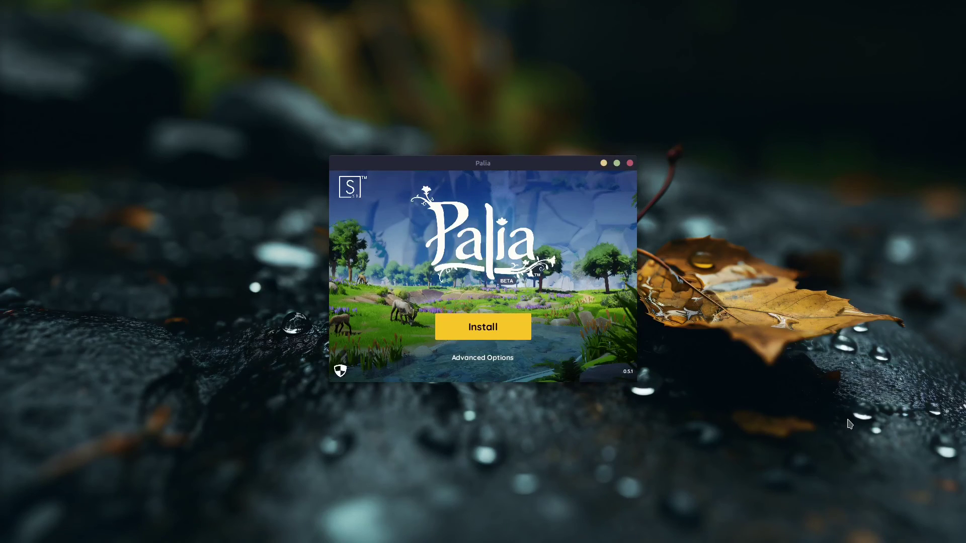
Start the installation in Palia's own launcher and go through its license agreement and terms of service
left_click(500, 326)
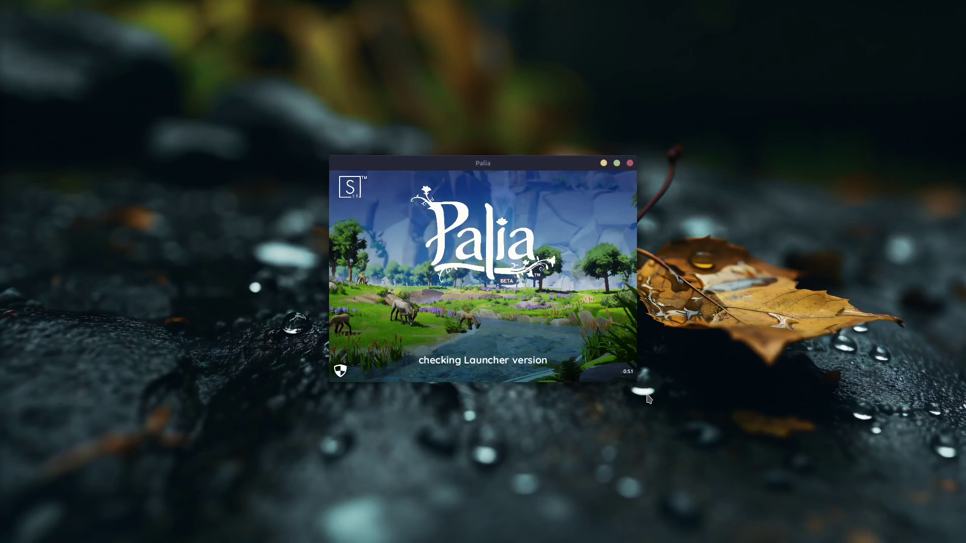
scroll(552, 286, "down", 10)
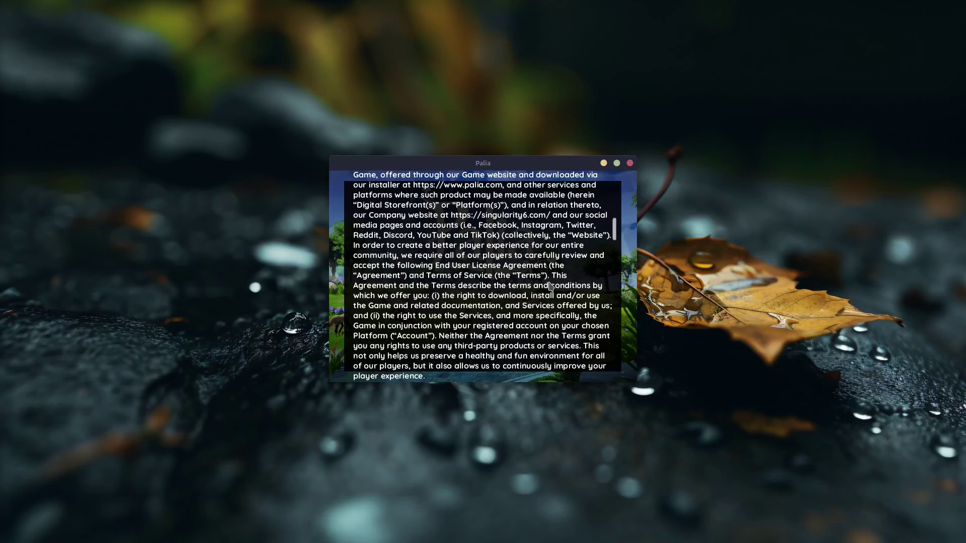
scroll(578, 274, "down", 20)
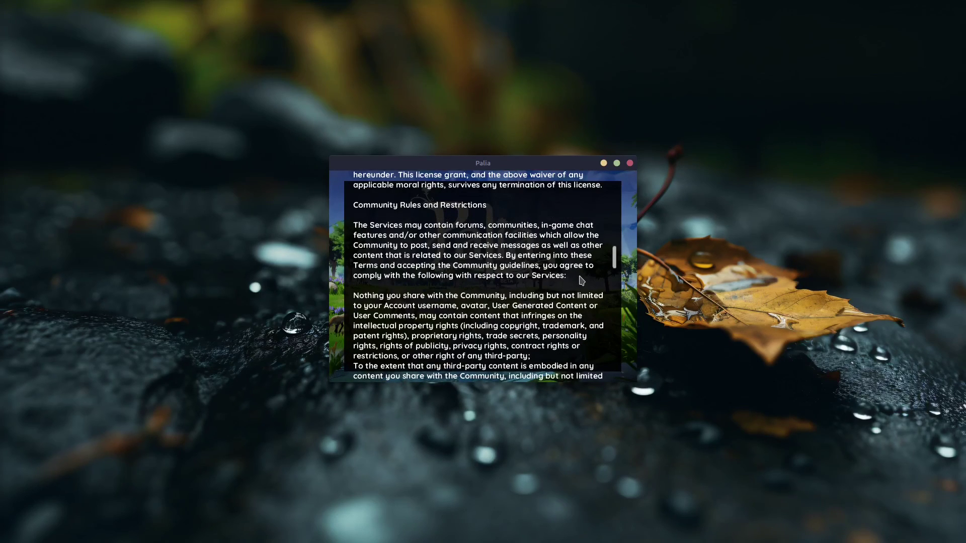
scroll(582, 279, "down", 20)
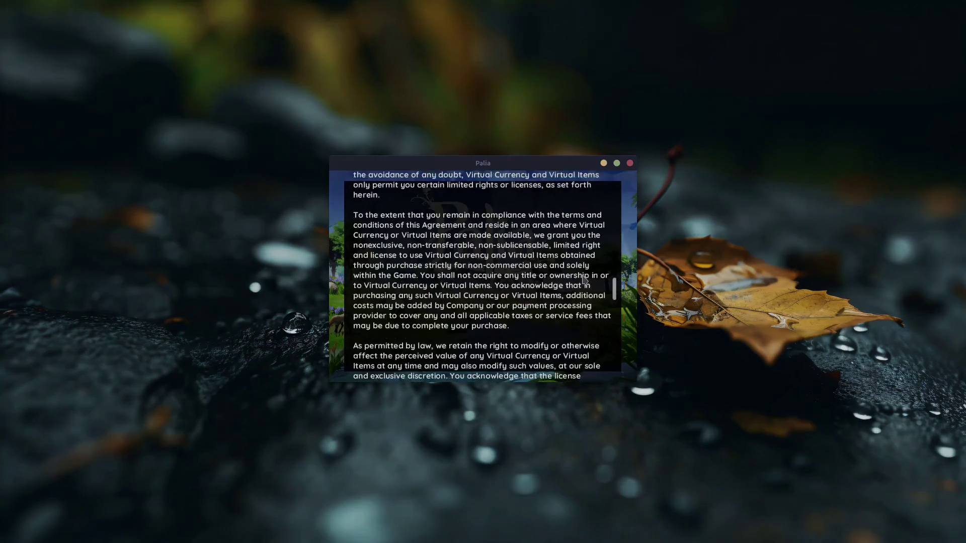